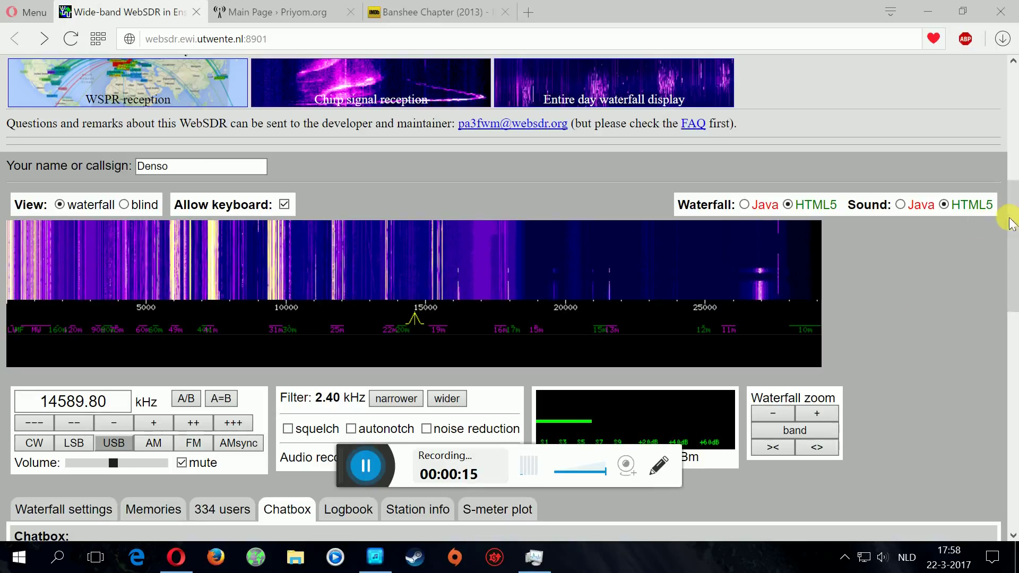
# Scroll the WebSDR page back to its top, showing the introduction and Mini-Whip board photo
pyautogui.moveTo(1015, 222)
pyautogui.mouseDown()
pyautogui.moveTo(1014, 181)
pyautogui.moveTo(1014, 241)
pyautogui.mouseUp()
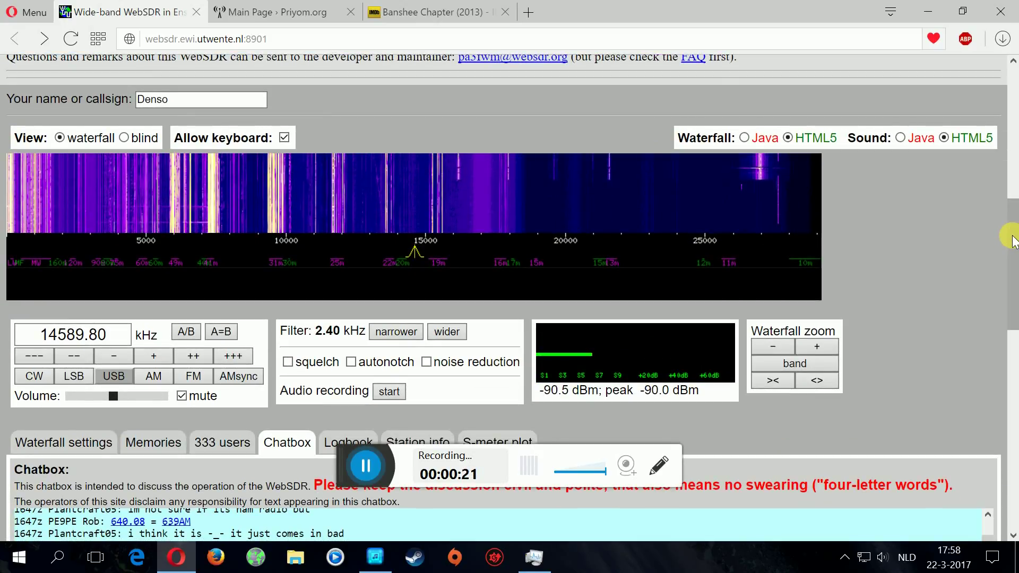
pyautogui.moveTo(1009, 246); pyautogui.dragTo(1014, 126)
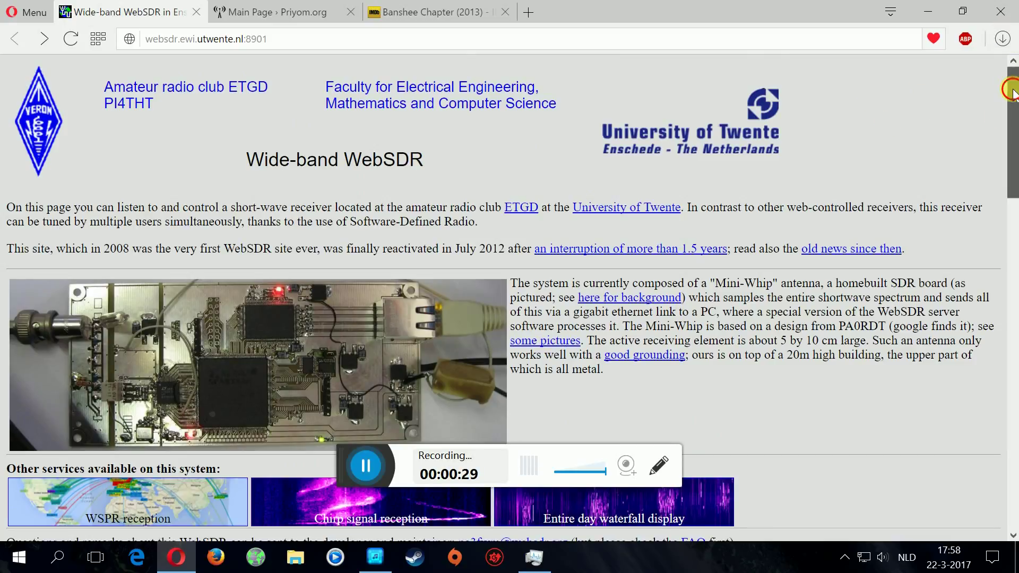
pyautogui.moveTo(1012, 86); pyautogui.dragTo(1011, 82)
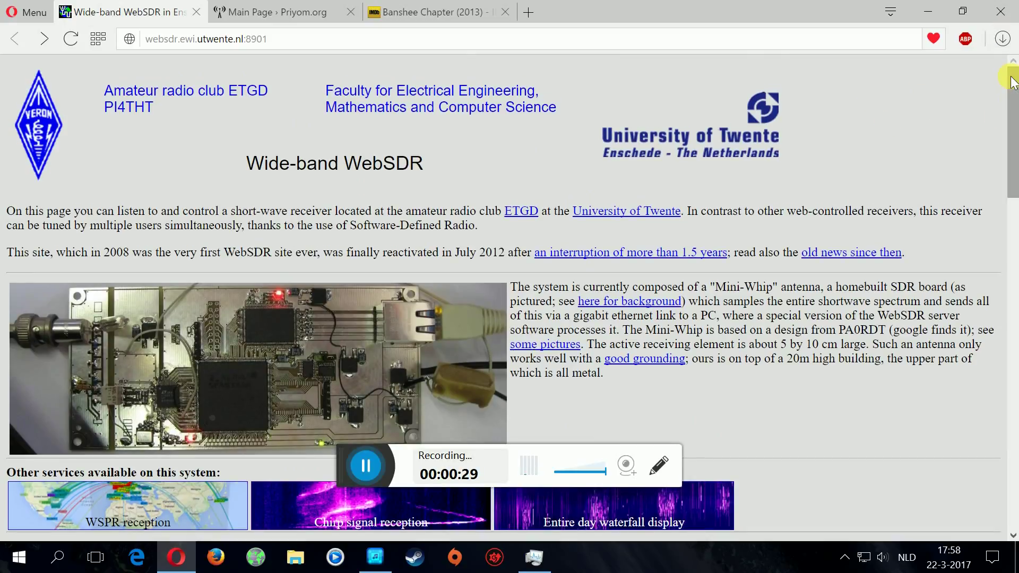
# Switch to the IMDb tab showing Banshee Chapter (2013) with its 5.5 rating
pyautogui.click(437, 13)
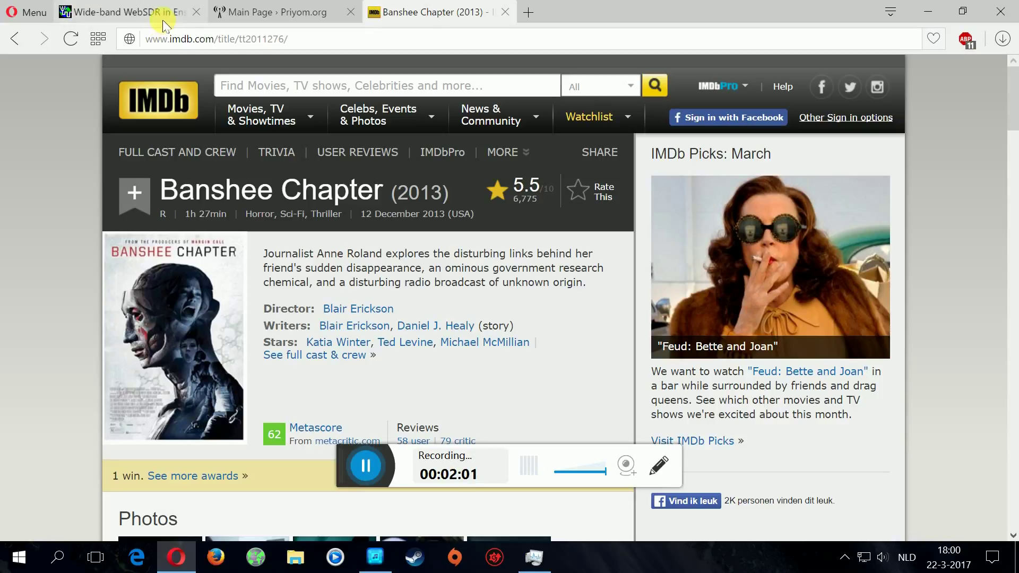
# Switch to the Priyom.org main page and scroll slightly to the next-station notice
pyautogui.click(269, 12)
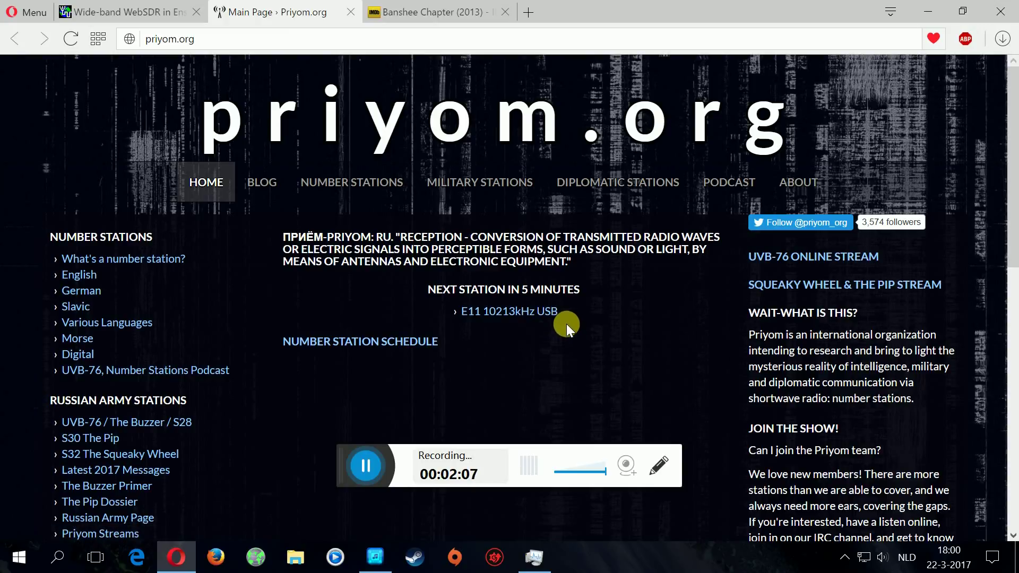
pyautogui.scroll(-1, 432, 349)
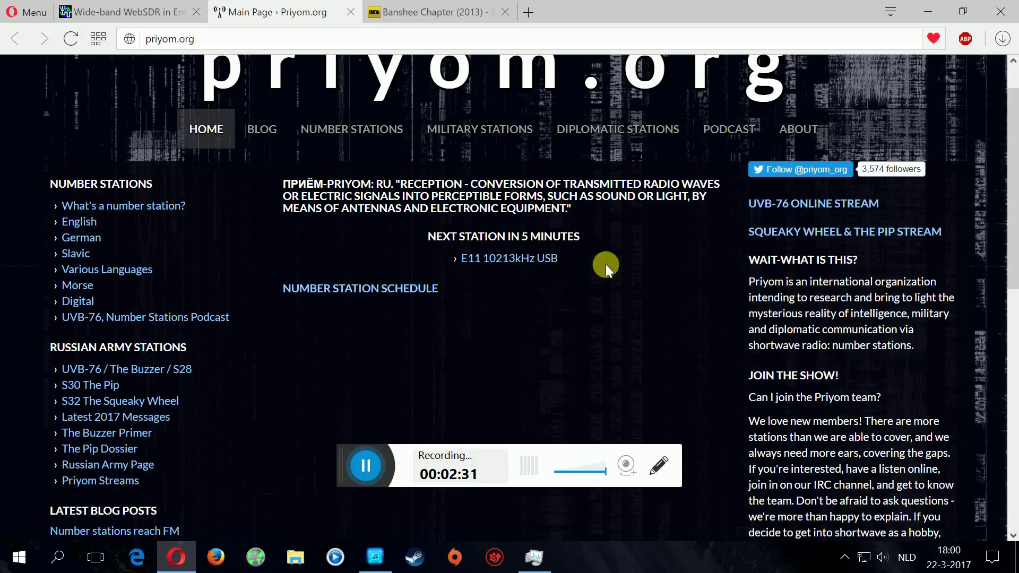
# Return to the Wide-band WebSDR tab and scroll down to the waterfall and tuning controls
pyautogui.click(106, 12)
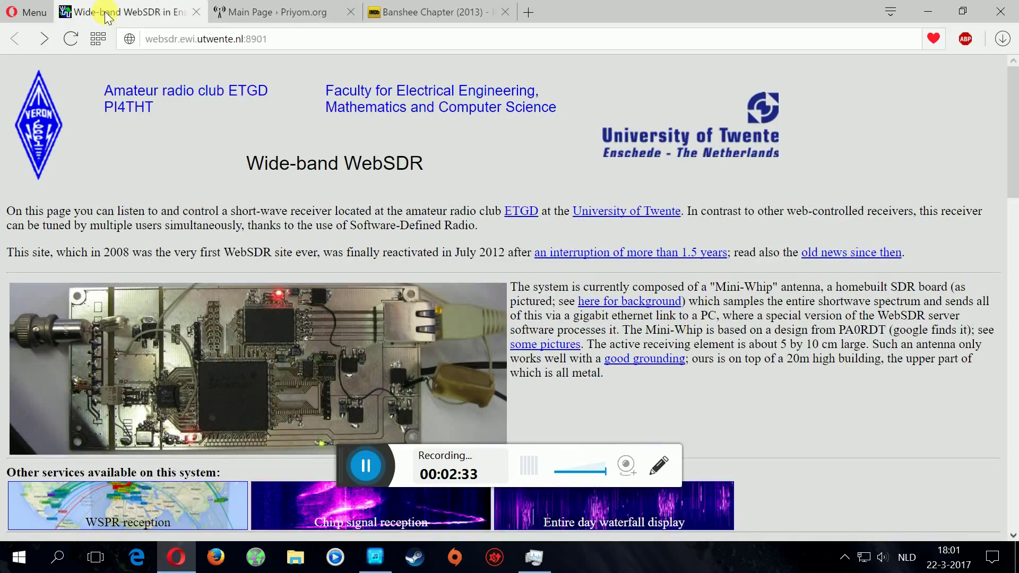
pyautogui.scroll(-3, 814, 313)
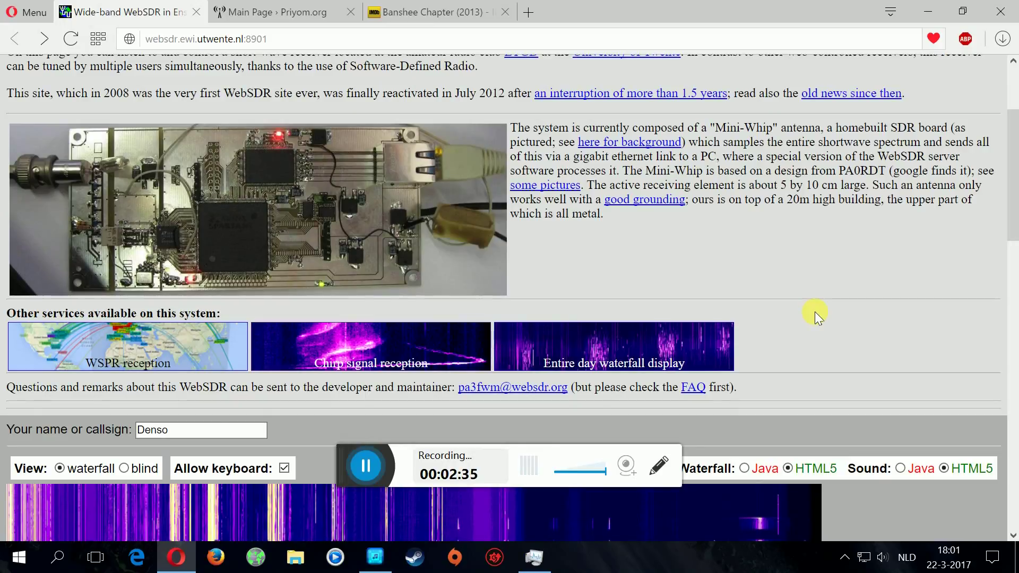
pyautogui.scroll(-1, 814, 312)
pyautogui.scroll(-5, 814, 311)
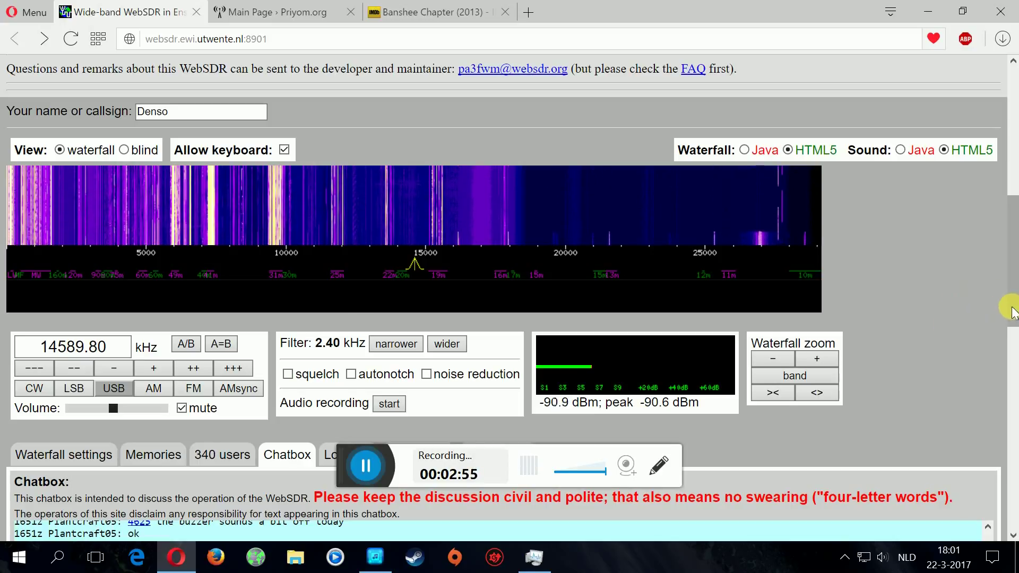
# Select the full 'Wide-band WebSDR' heading text at the top of the page
pyautogui.moveTo(1010, 310); pyautogui.dragTo(1013, 168)
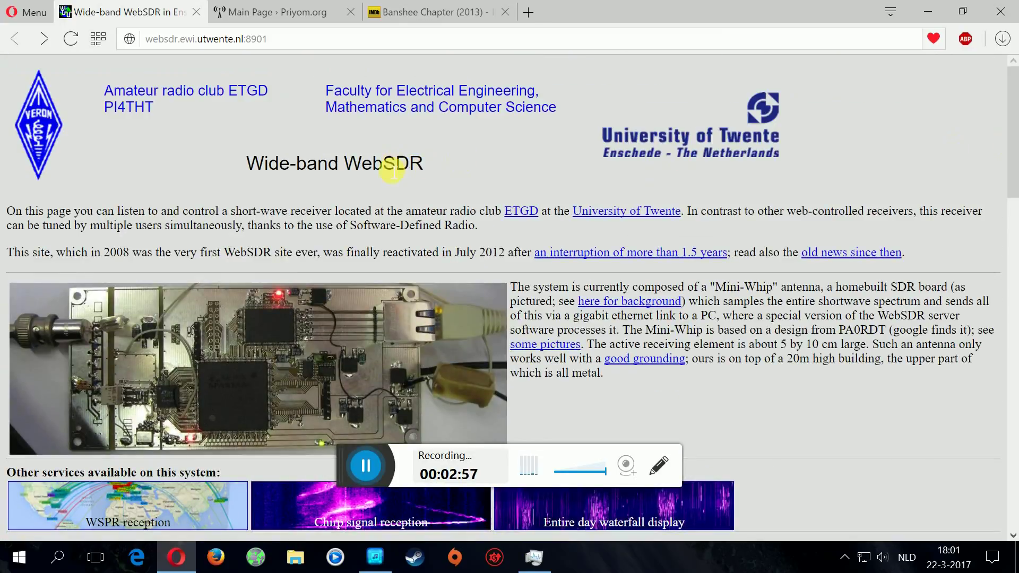
pyautogui.moveTo(389, 171); pyautogui.dragTo(439, 170)
pyautogui.click(475, 173)
pyautogui.click(447, 169)
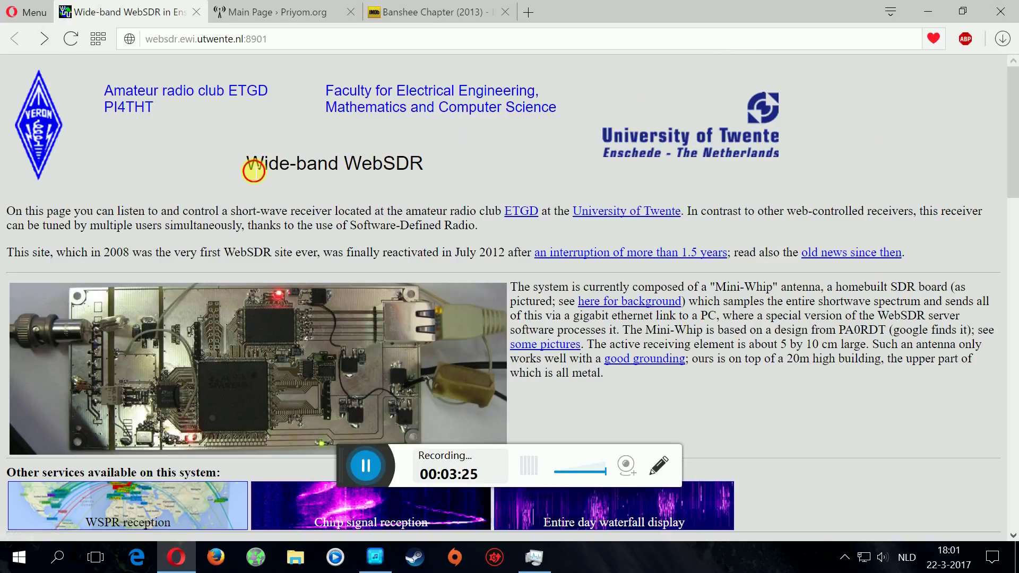
pyautogui.moveTo(254, 171); pyautogui.dragTo(474, 171)
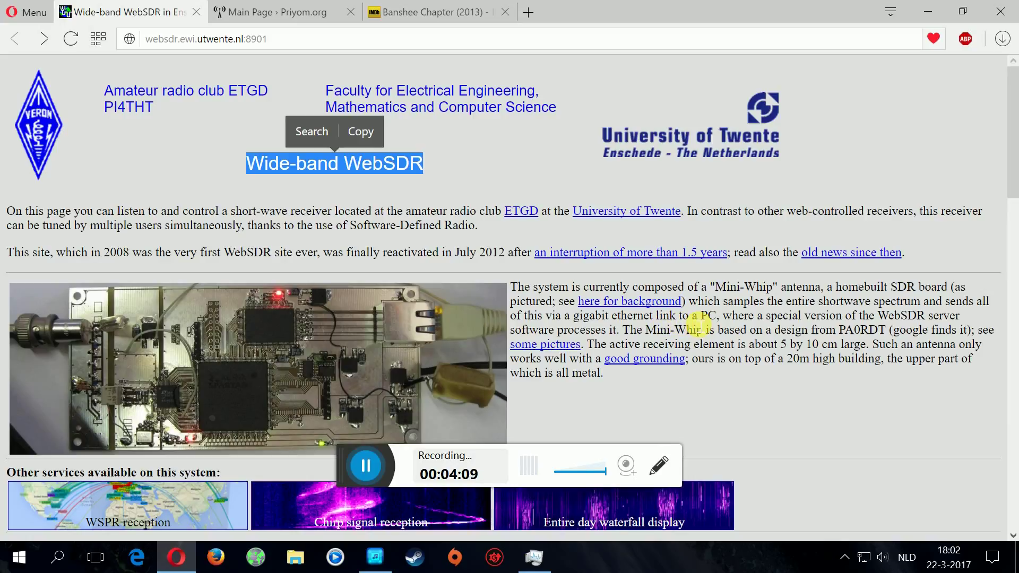
# Deselect the heading and zoom the waterfall in three times to about 13000–16000 kHz
pyautogui.click(419, 165)
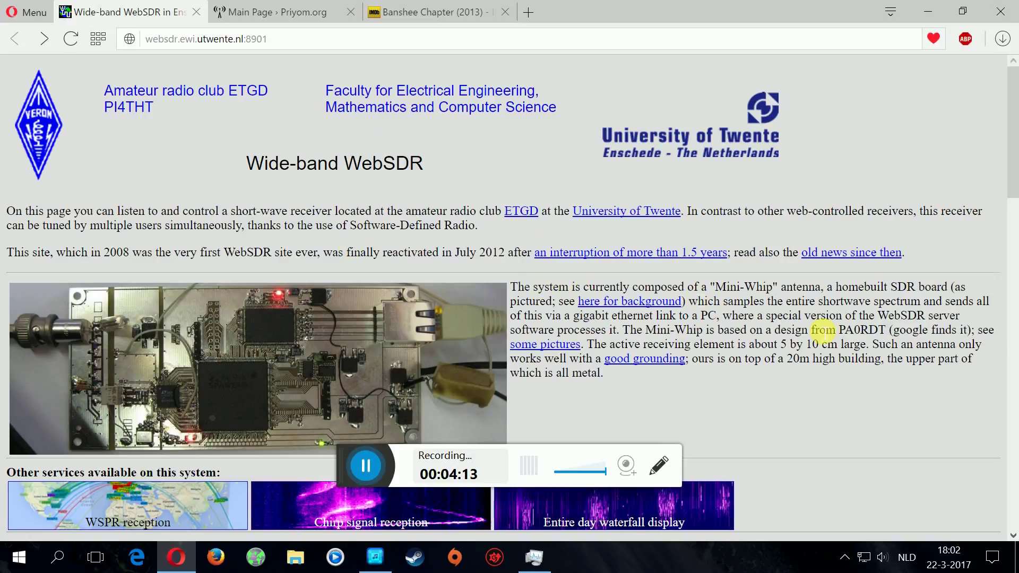
pyautogui.scroll(-5, 815, 327)
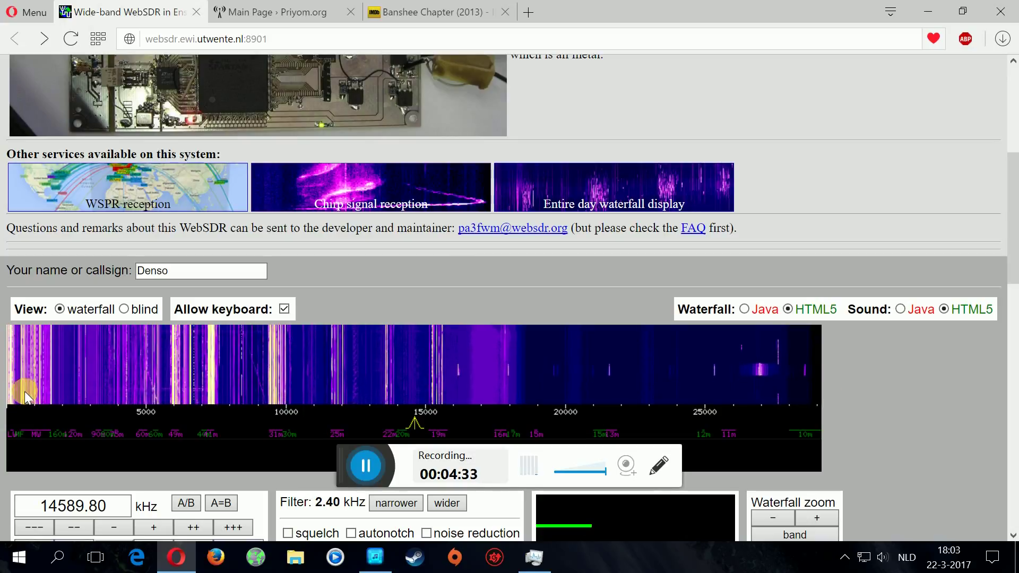
pyautogui.scroll(-1, 902, 437)
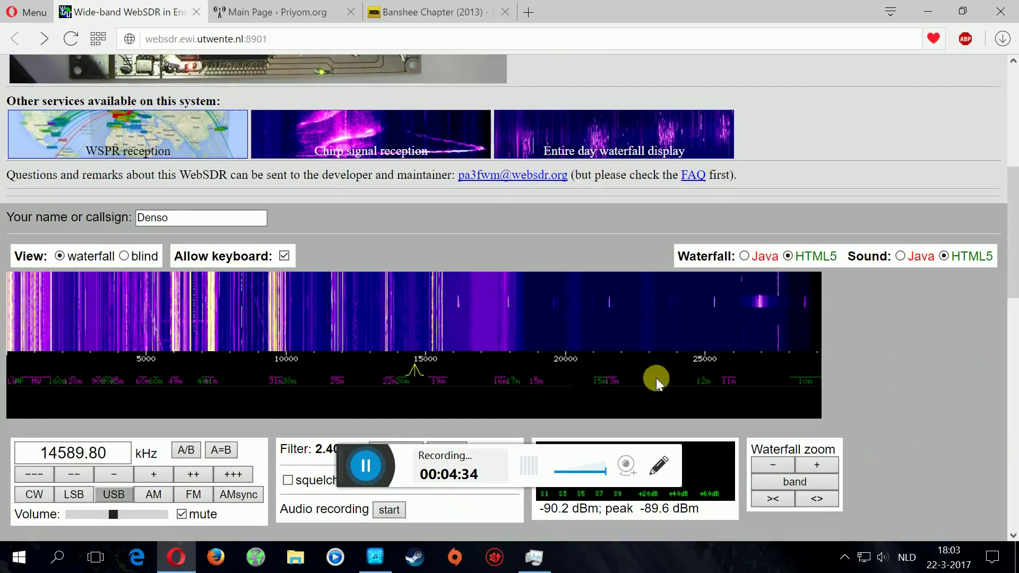
pyautogui.click(818, 466)
pyautogui.click(818, 467)
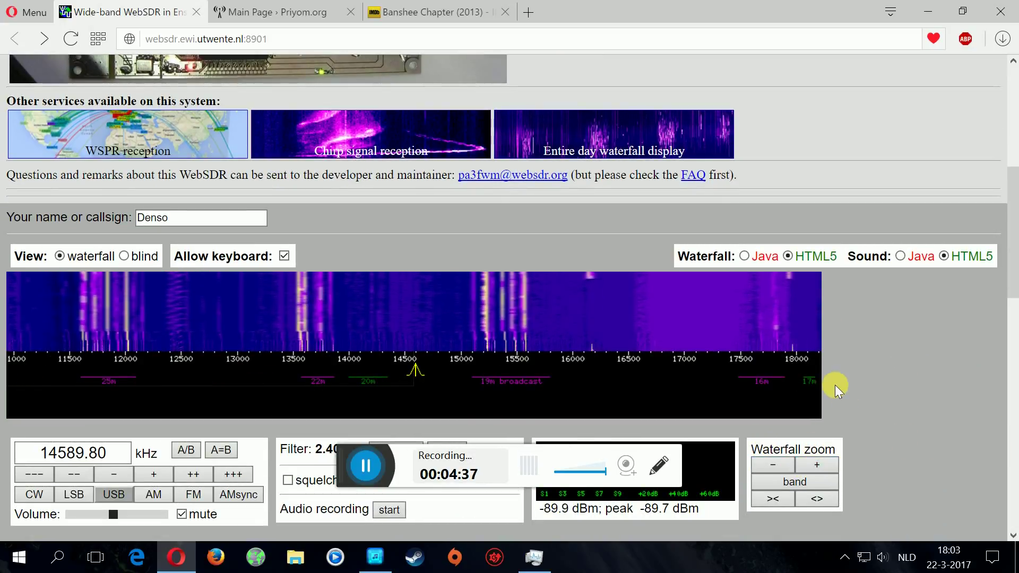
pyautogui.click(814, 466)
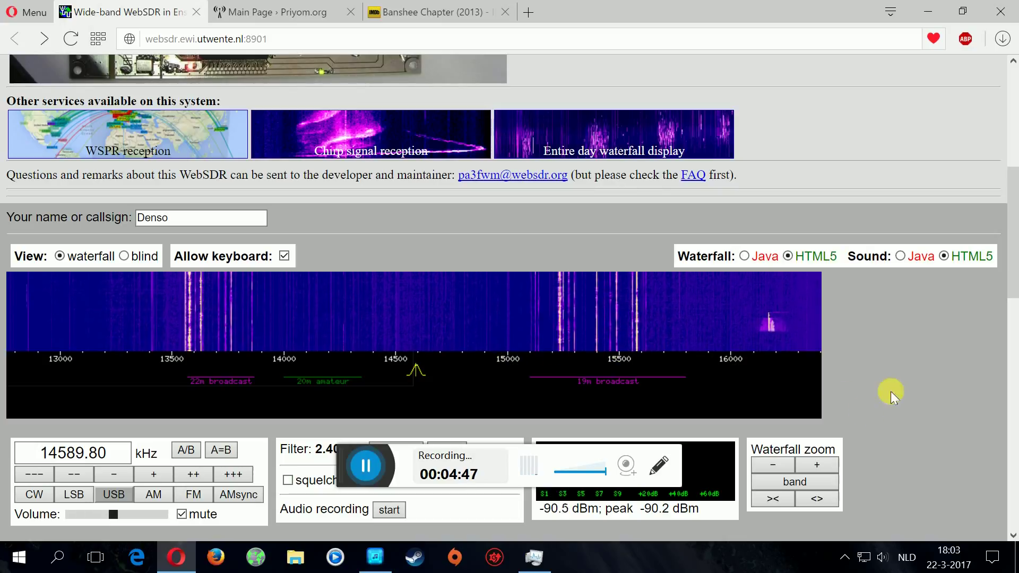
# Scroll to the chatbox and browse listeners' messages, such as 9890 AM for Voice of Korea
pyautogui.scroll(-2, 903, 390)
pyautogui.scroll(-3, 902, 390)
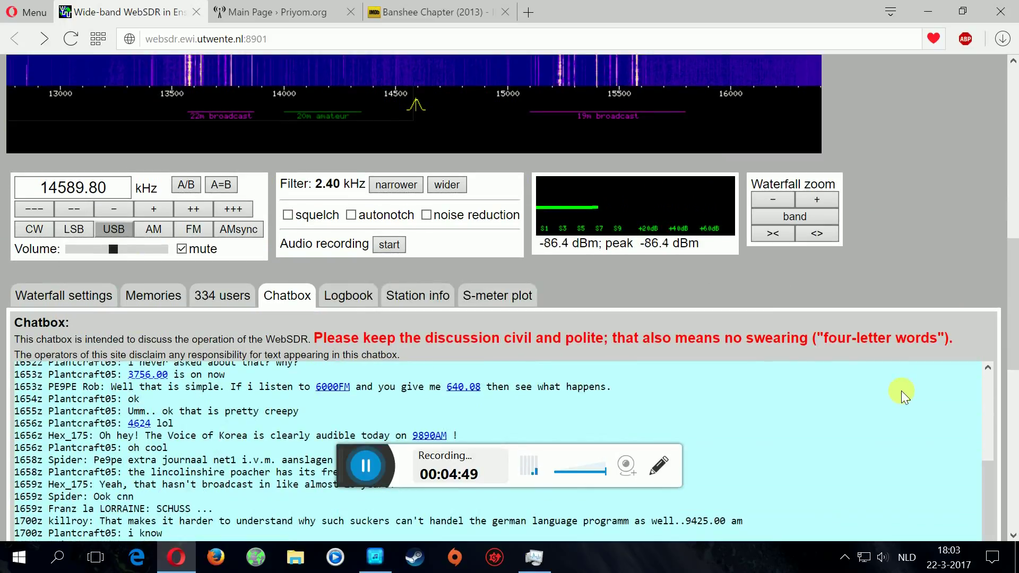
pyautogui.scroll(-3, 901, 397)
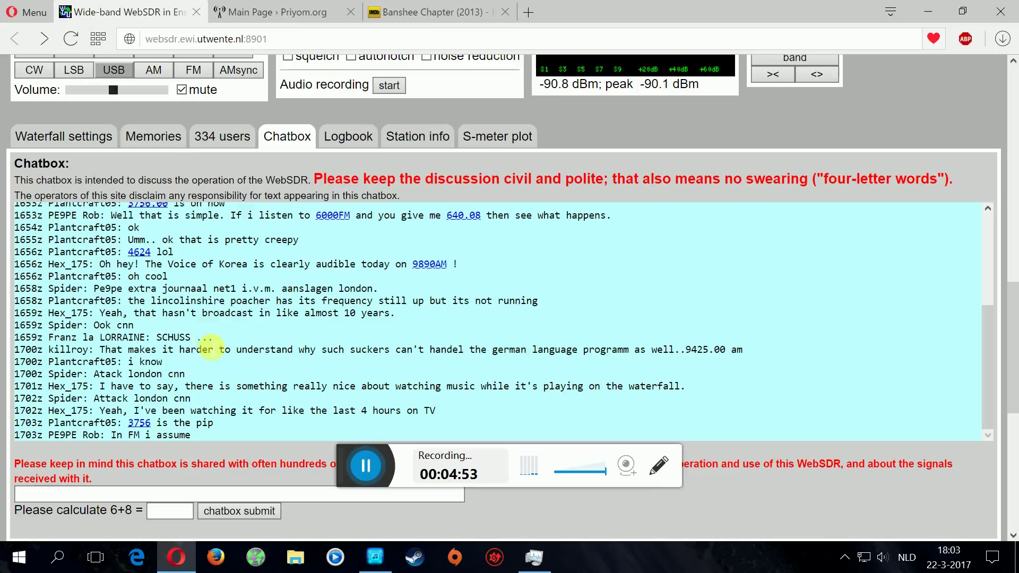
pyautogui.scroll(8, 212, 351)
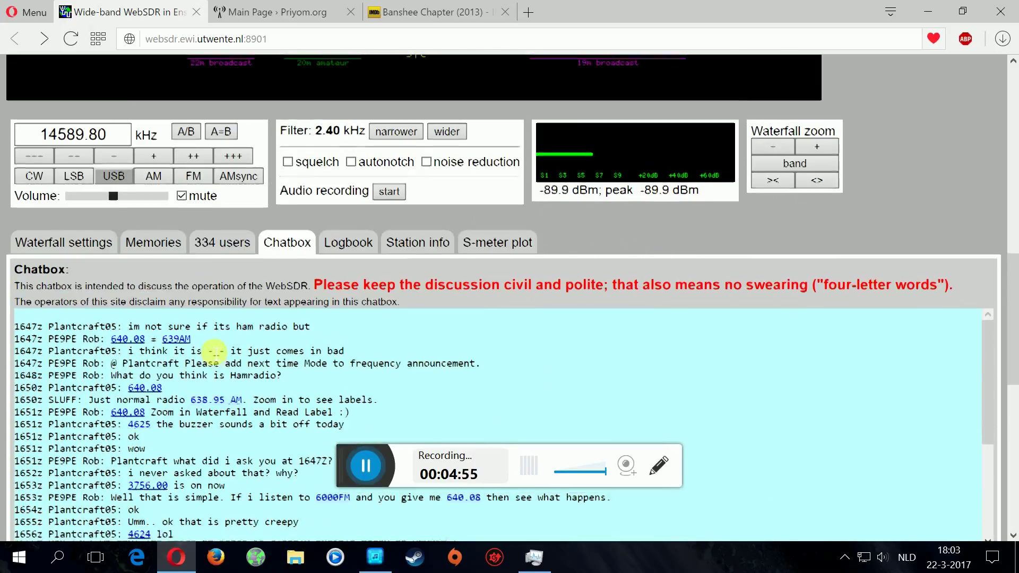
pyautogui.scroll(6, 237, 379)
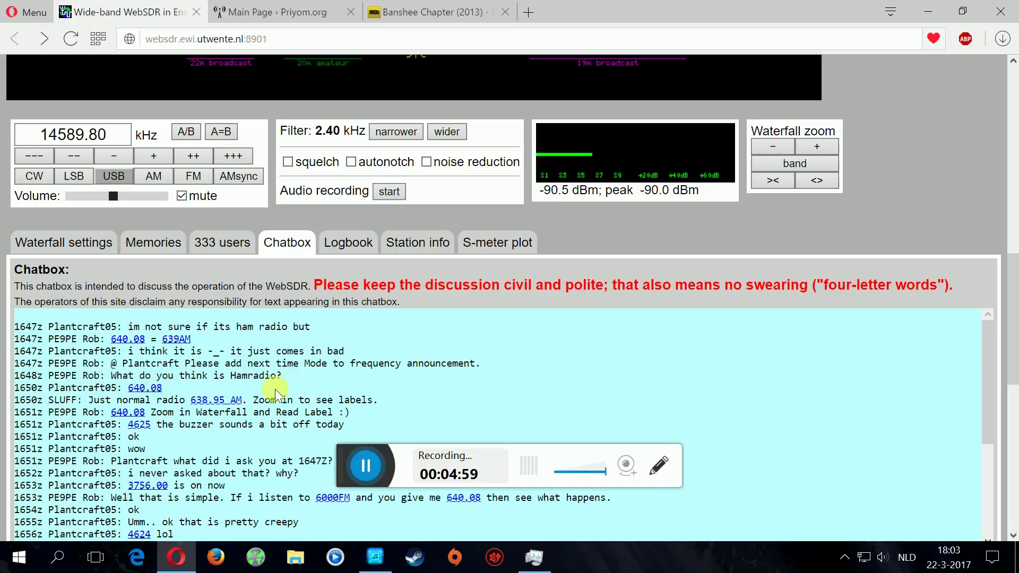
pyautogui.scroll(-10, 275, 392)
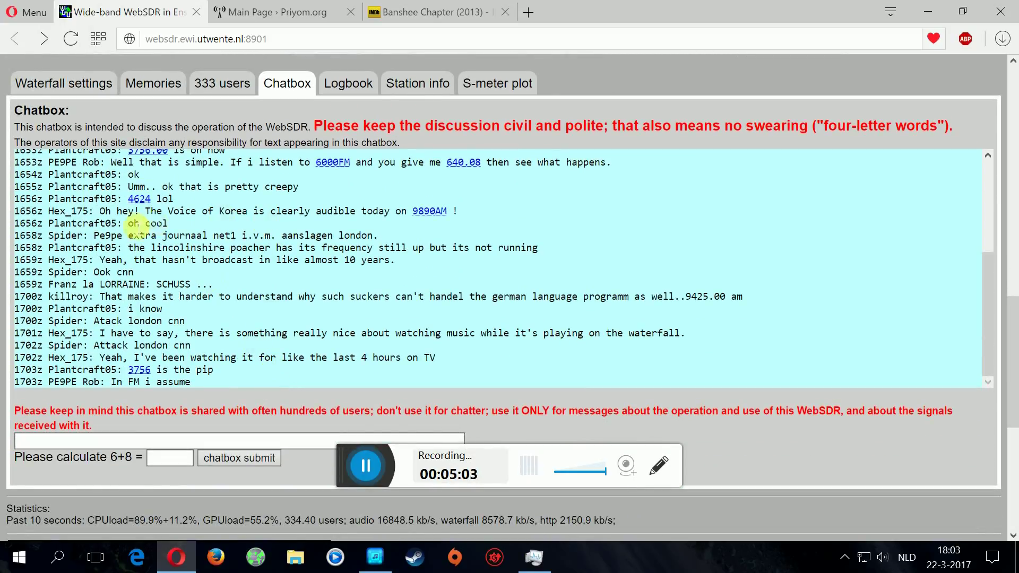
pyautogui.scroll(2, 289, 295)
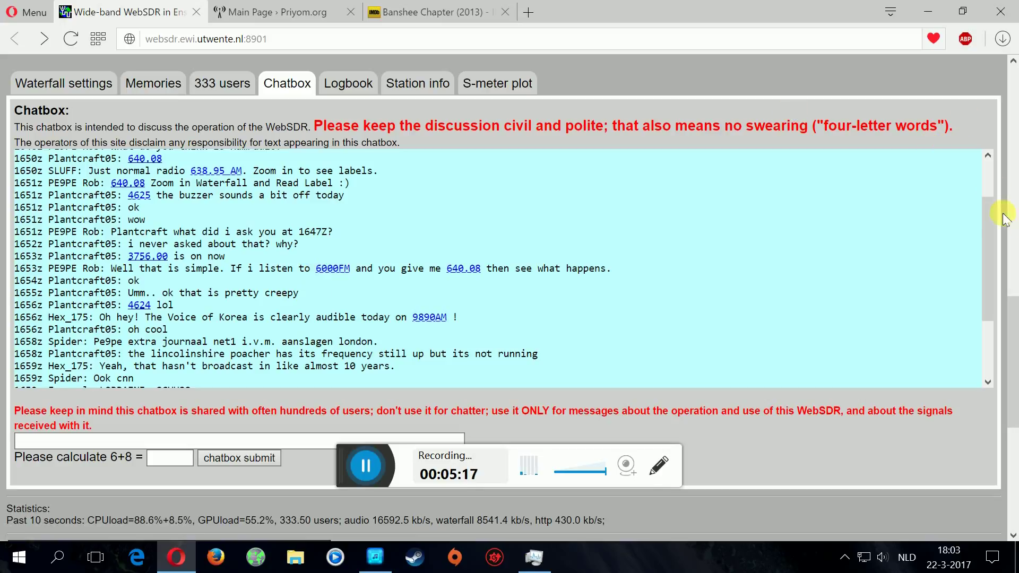
pyautogui.click(1013, 187)
pyautogui.click(1013, 187)
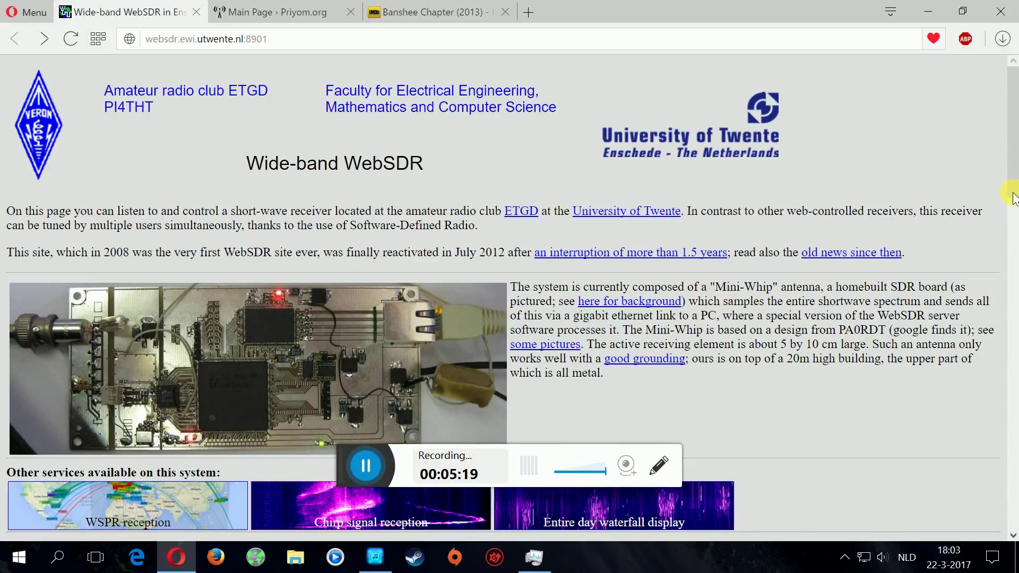
pyautogui.scroll(-5, 889, 371)
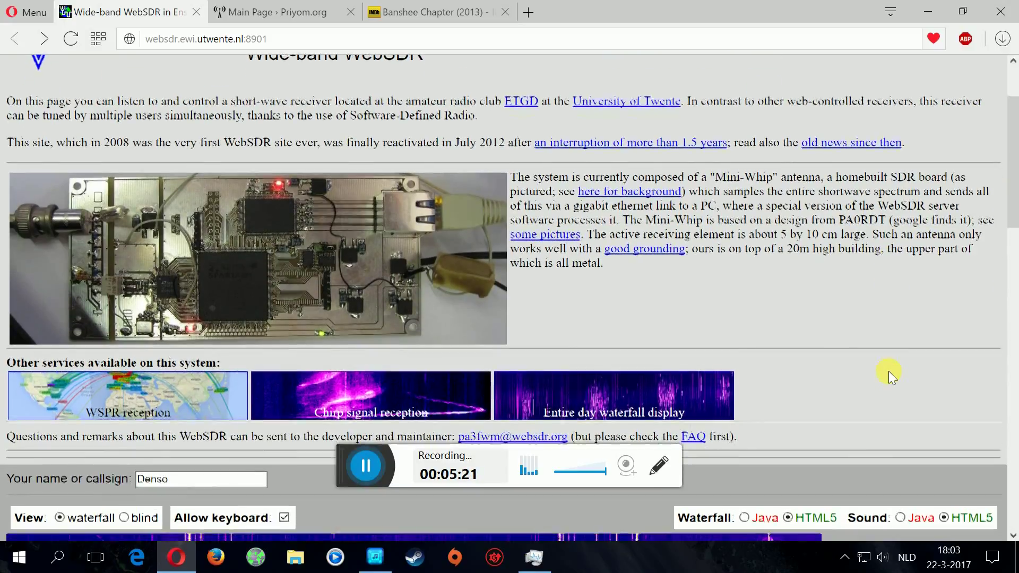
pyautogui.scroll(-2, 888, 371)
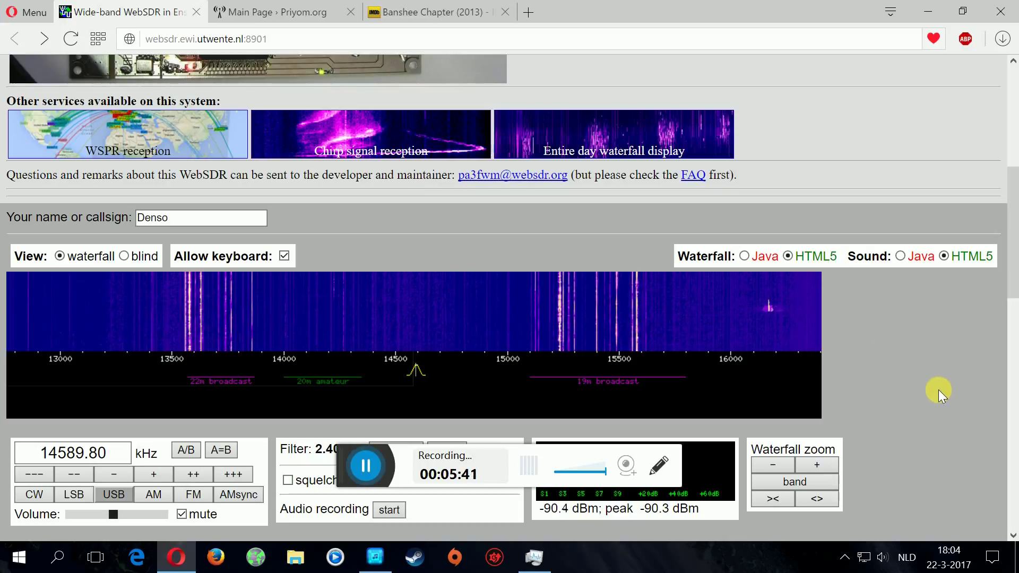
# Untick mute on the receiver panel to hear 14589.80 kHz USB
pyautogui.scroll(-5, 938, 389)
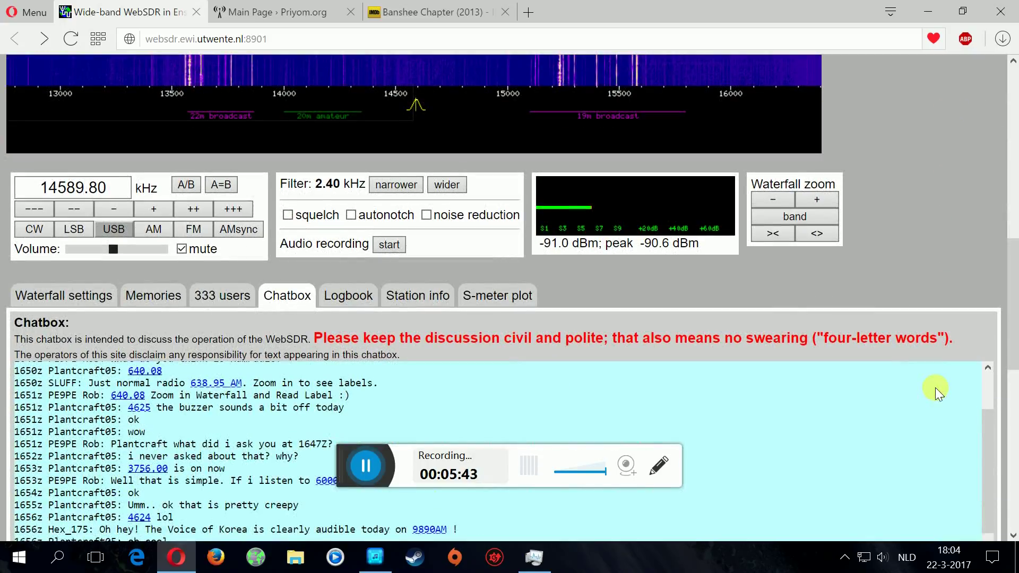
pyautogui.scroll(-3, 935, 387)
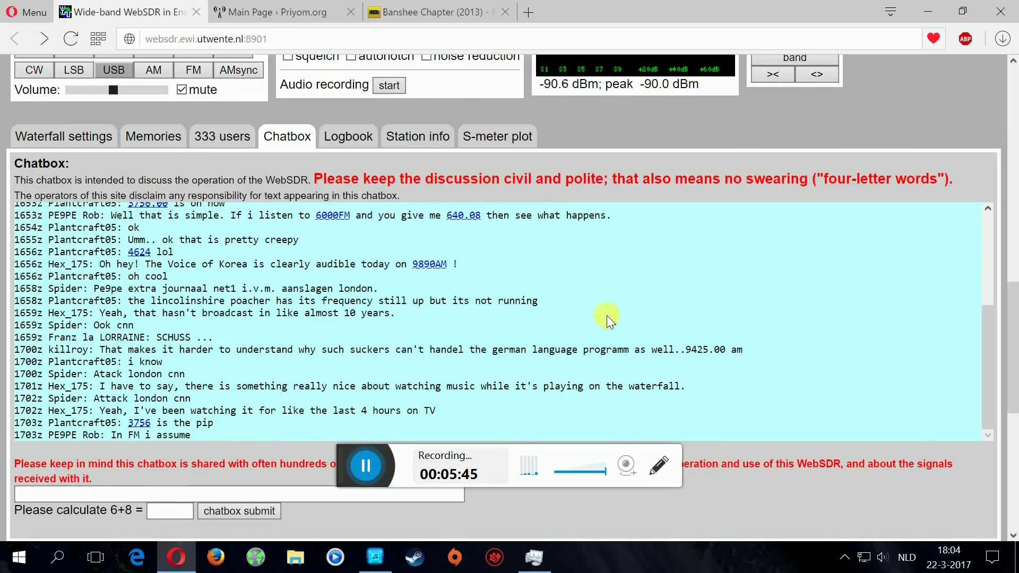
pyautogui.scroll(2, 601, 333)
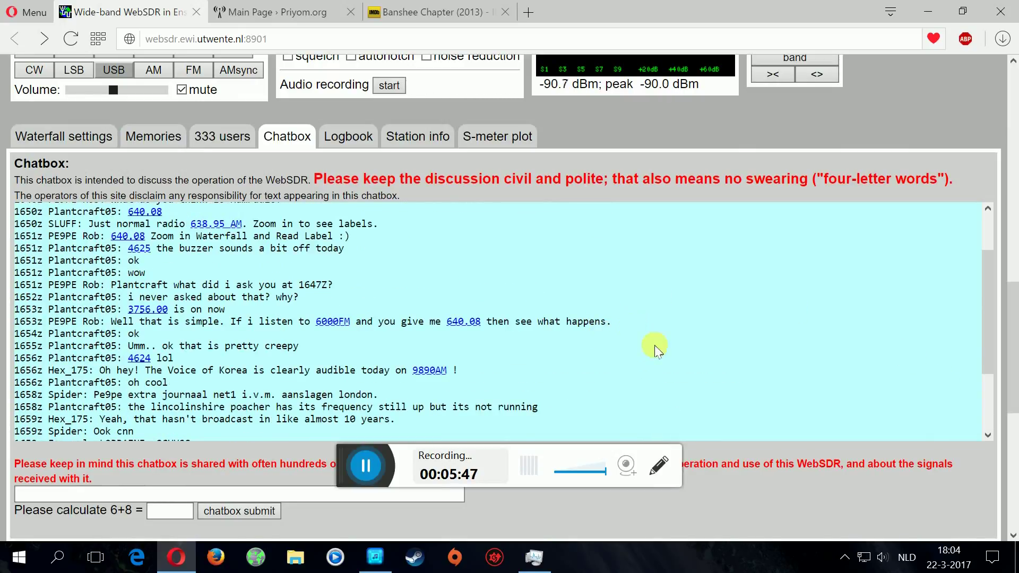
pyautogui.scroll(8, 655, 345)
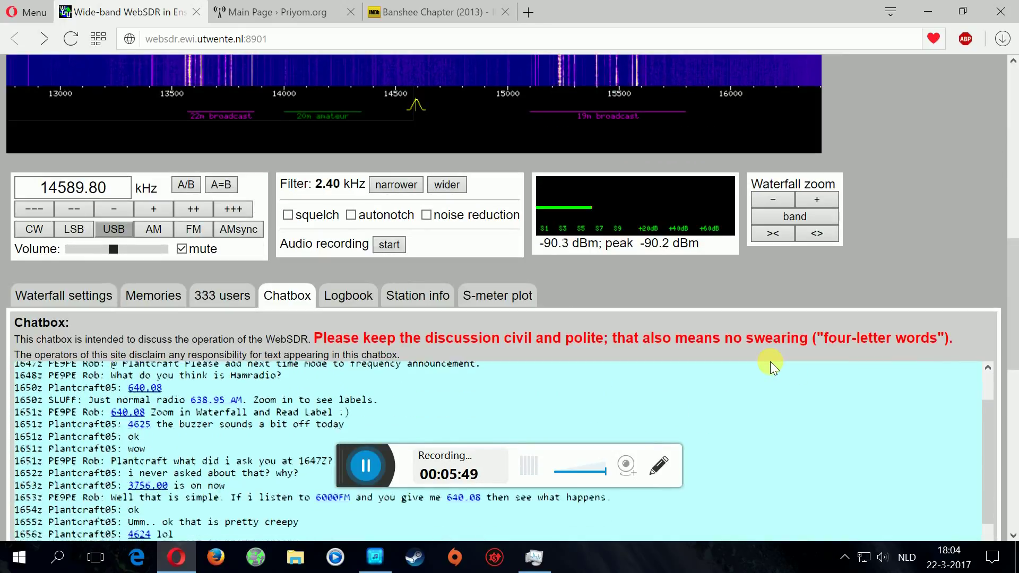
pyautogui.moveTo(1009, 265); pyautogui.dragTo(1006, 228)
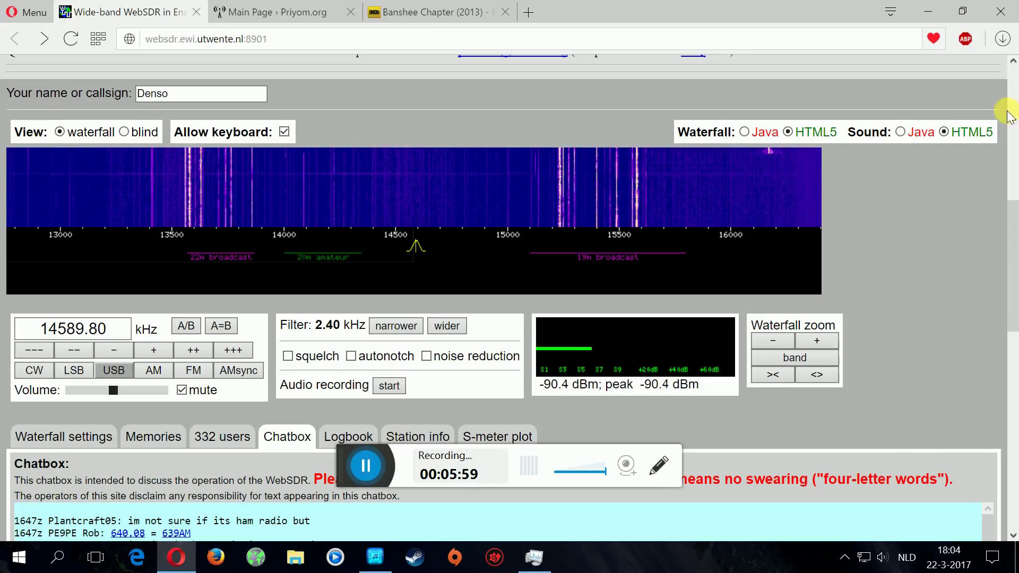
pyautogui.moveTo(1006, 106); pyautogui.dragTo(1012, 201)
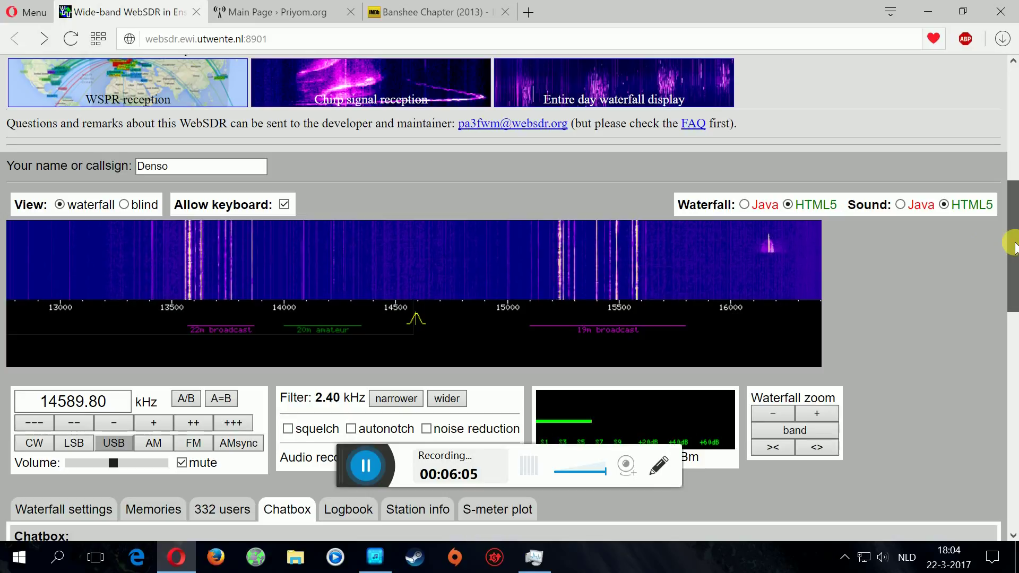
pyautogui.scroll(1, 1014, 244)
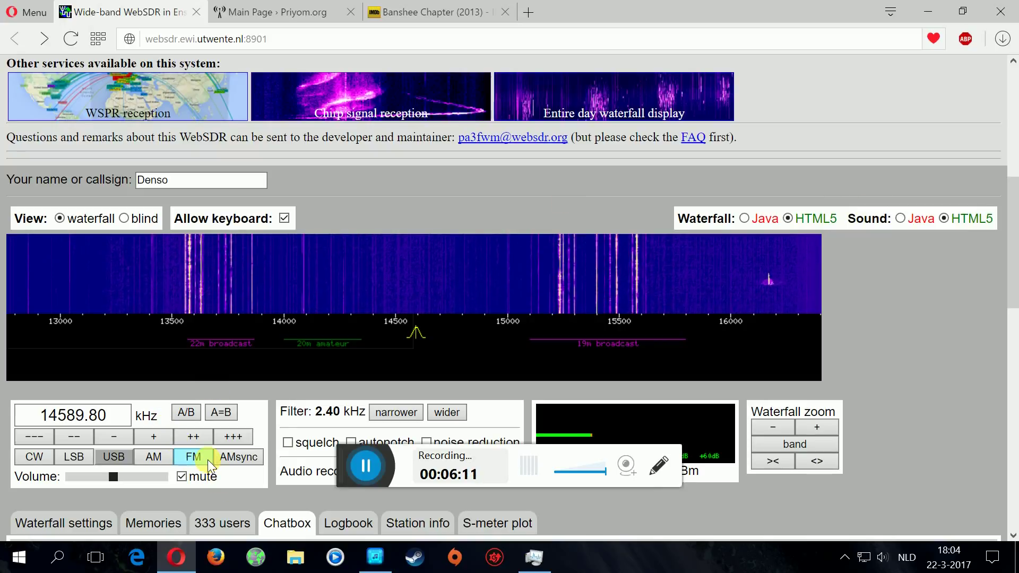
pyautogui.click(182, 476)
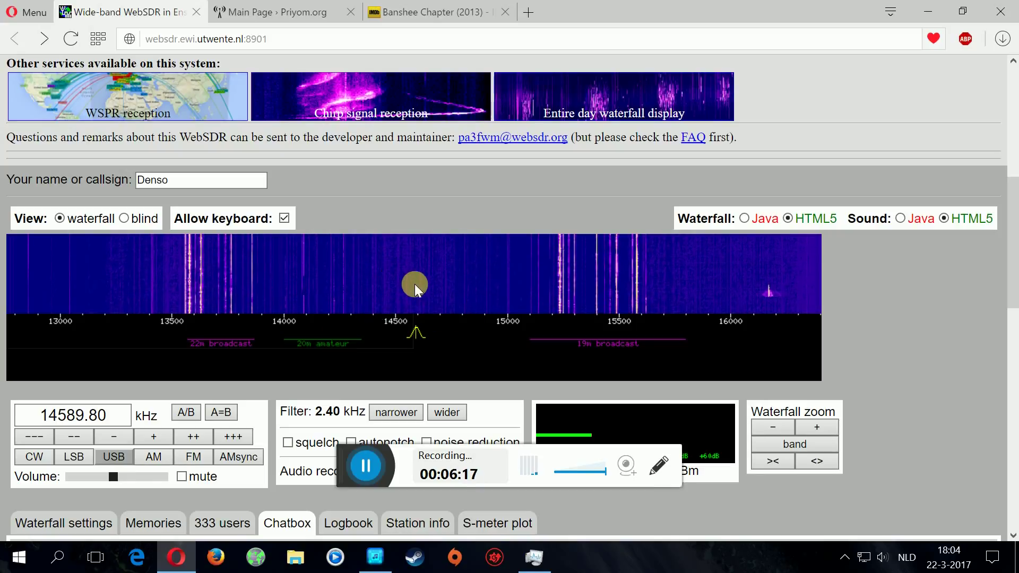
# Retune to 14586.24 kHz and lower the volume slightly
pyautogui.click(415, 339)
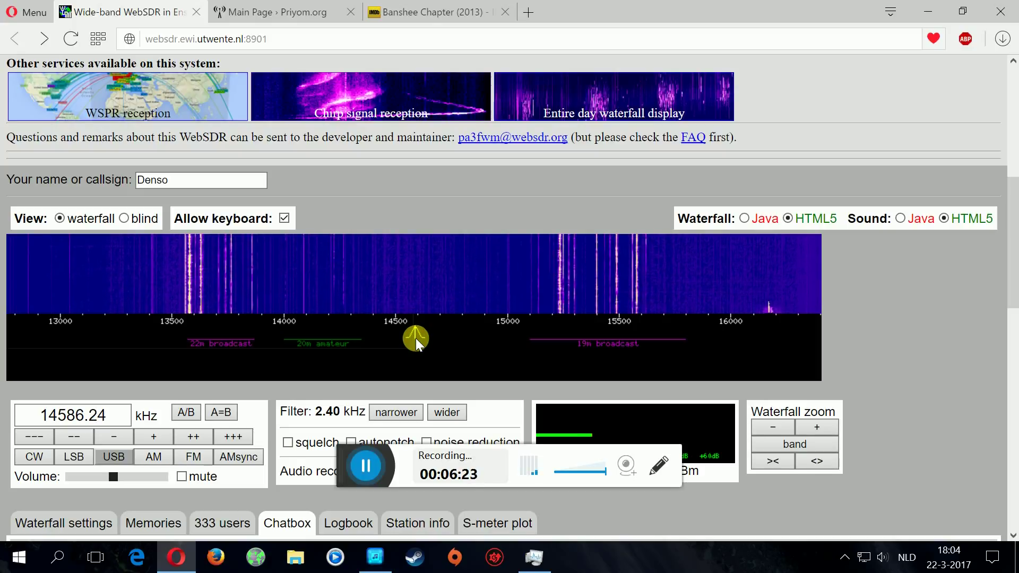
pyautogui.click(106, 477)
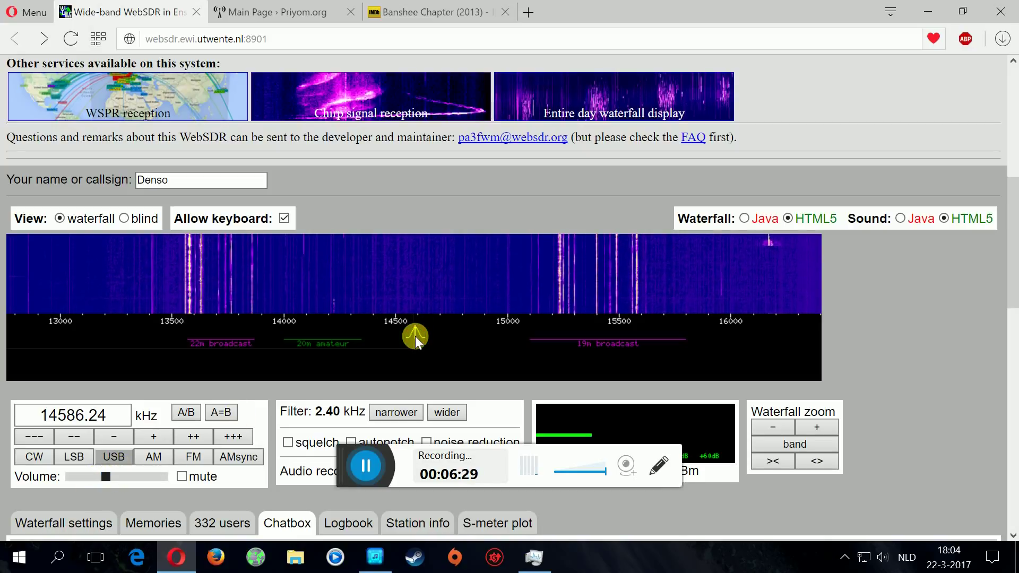
# Tune down via 14265.88, 14162.66 and 14095.03 to 14080.79 kHz, adjusting the volume along the way
pyautogui.moveTo(415, 336); pyautogui.dragTo(344, 332)
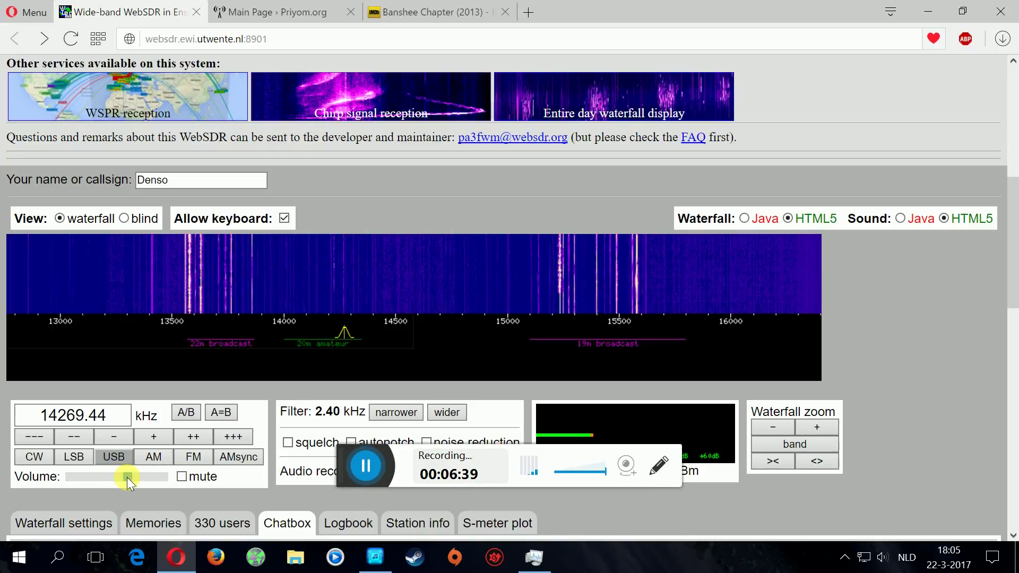
pyautogui.moveTo(127, 476); pyautogui.dragTo(123, 477)
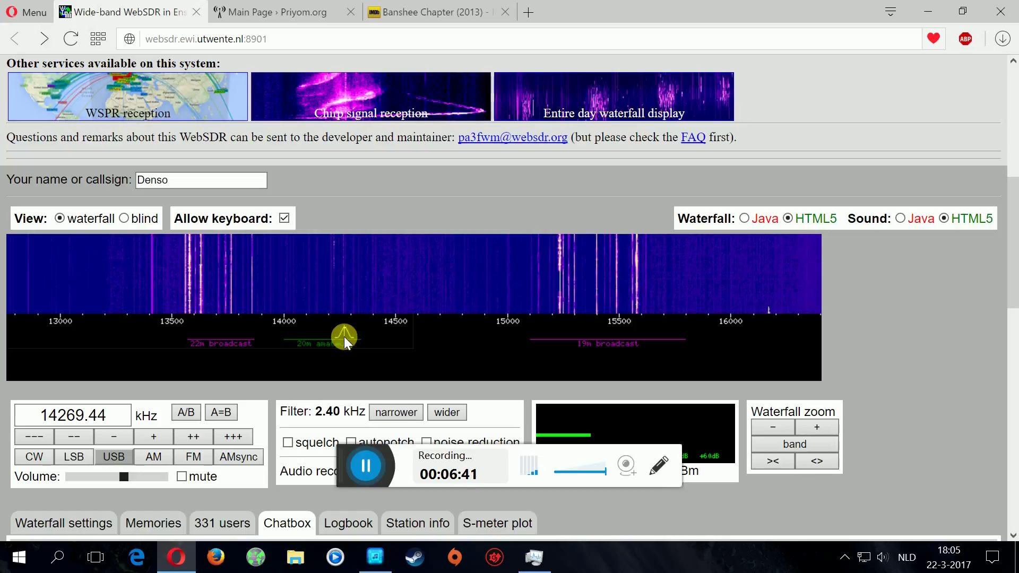
pyautogui.moveTo(344, 336); pyautogui.dragTo(343, 335)
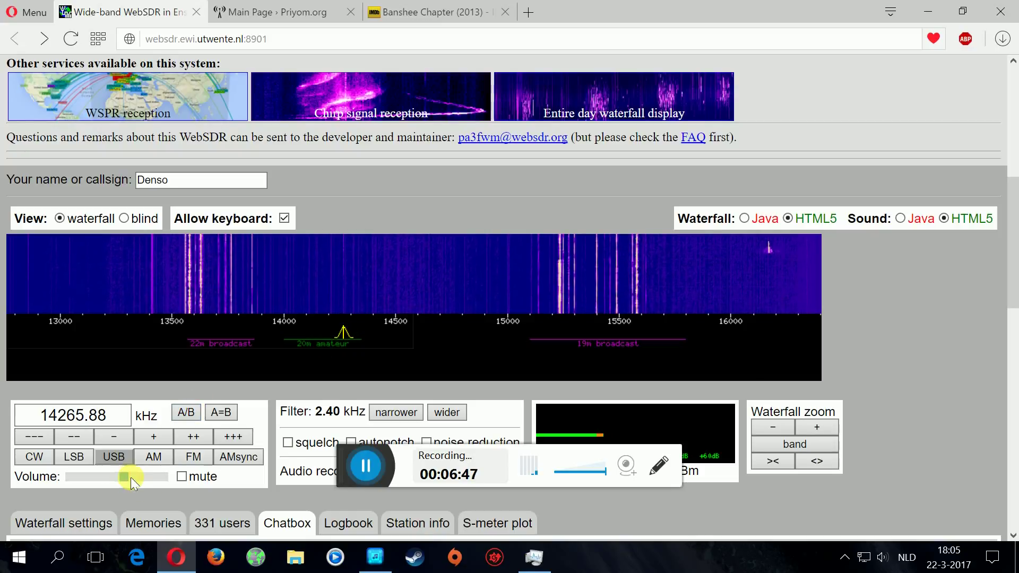
pyautogui.moveTo(130, 476); pyautogui.dragTo(135, 478)
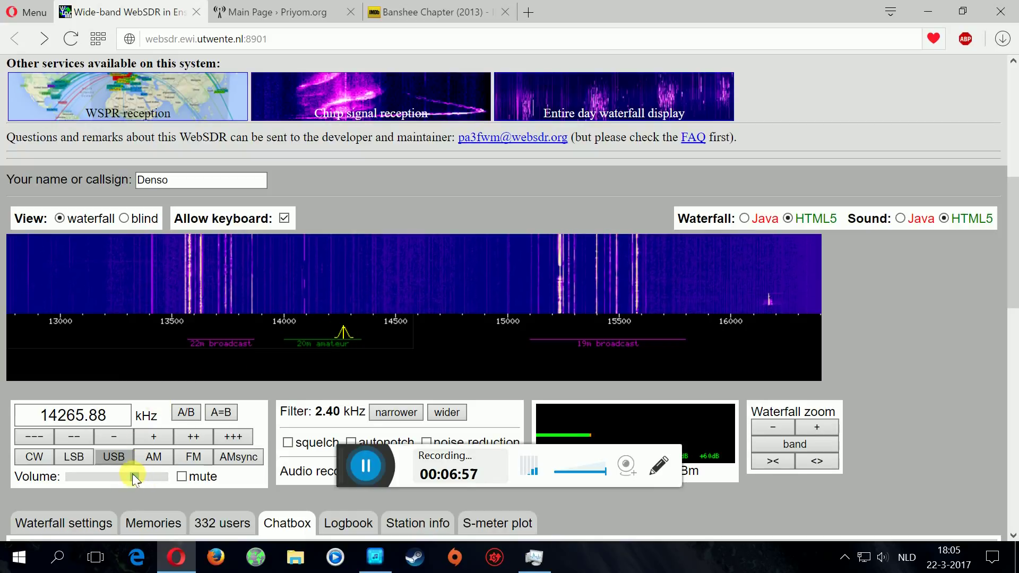
pyautogui.moveTo(132, 473); pyautogui.dragTo(128, 475)
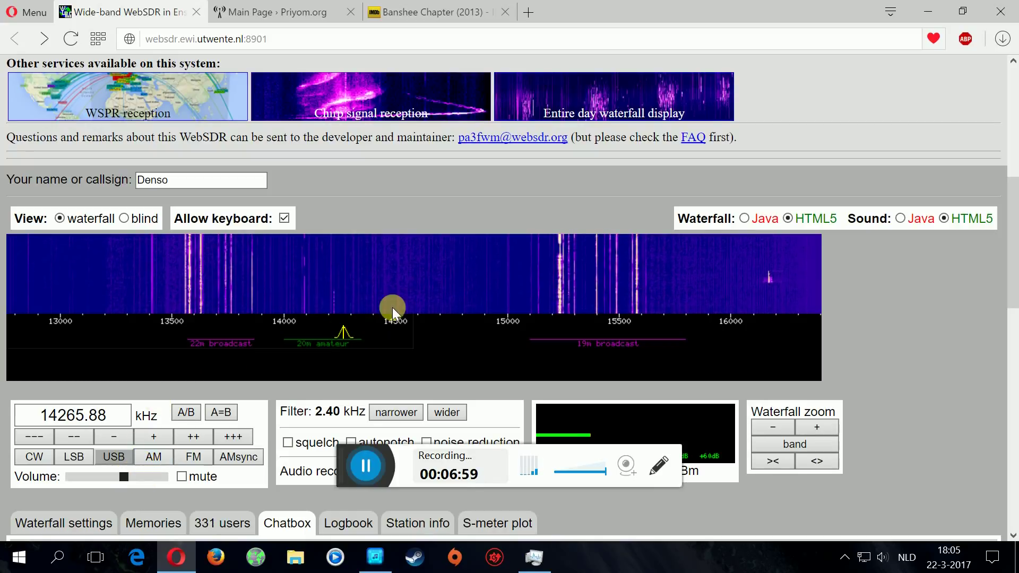
pyautogui.moveTo(336, 338); pyautogui.dragTo(321, 339)
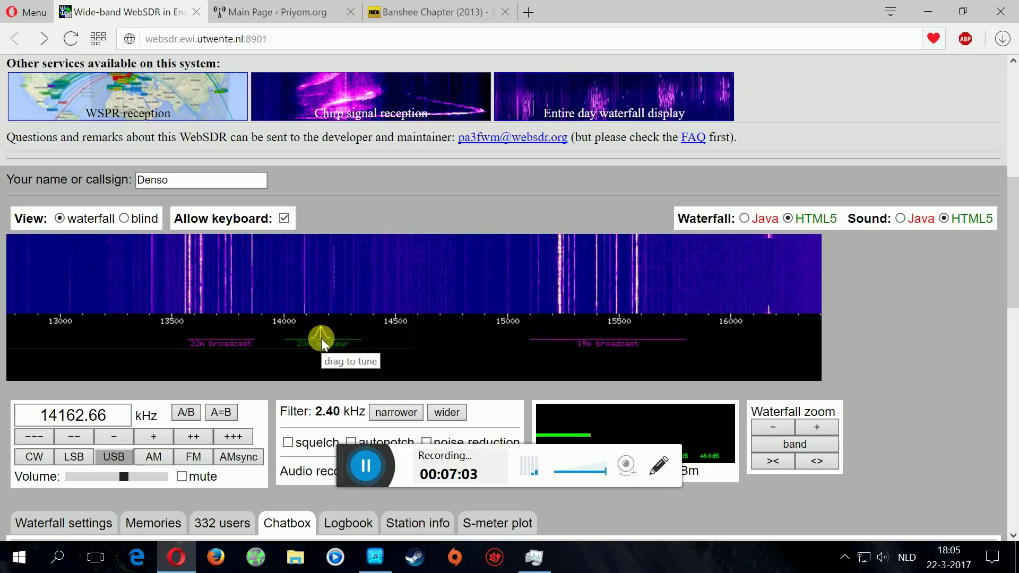
pyautogui.moveTo(320, 339); pyautogui.dragTo(306, 338)
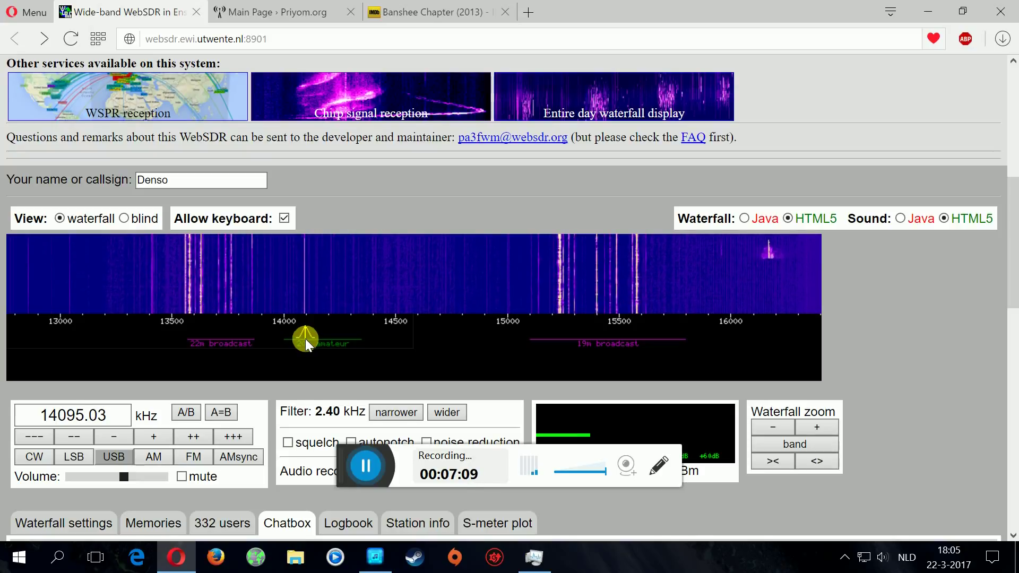
pyautogui.moveTo(305, 339)
pyautogui.mouseDown()
pyautogui.moveTo(332, 334)
pyautogui.moveTo(282, 336)
pyautogui.moveTo(323, 329)
pyautogui.moveTo(305, 337)
pyautogui.mouseUp()
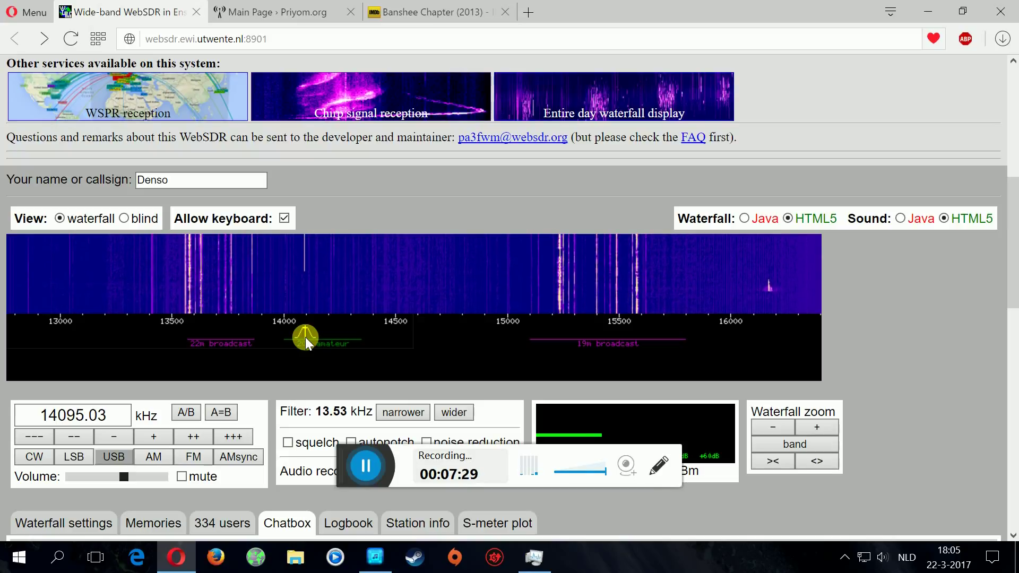
# Widen the receive filter to 13.53 kHz and tune down to 13860.10 kHz USB
pyautogui.moveTo(304, 337)
pyautogui.mouseDown()
pyautogui.moveTo(314, 339)
pyautogui.moveTo(250, 333)
pyautogui.mouseUp()
pyautogui.moveTo(342, 346); pyautogui.dragTo(332, 345)
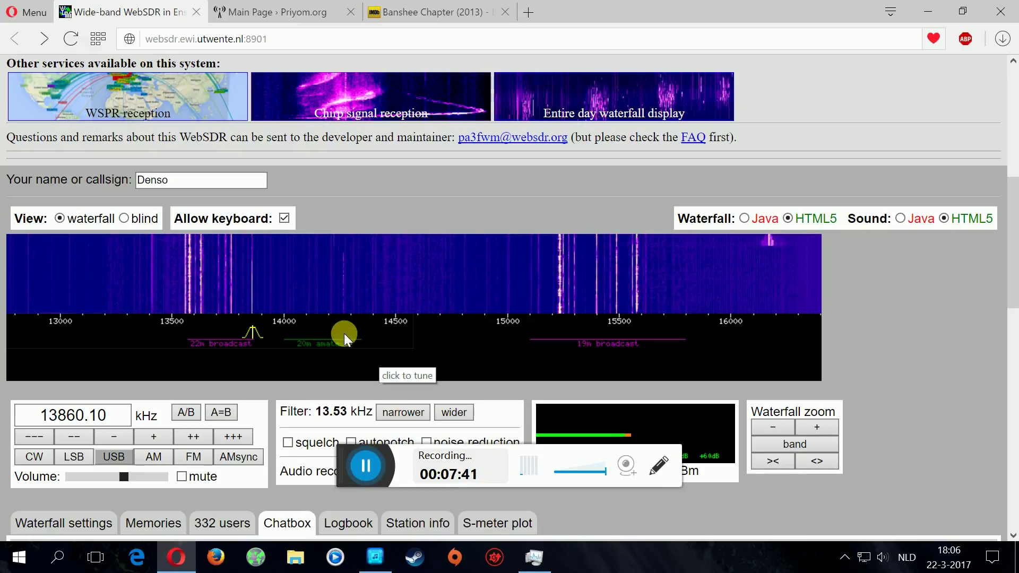
# In AM, sweep the 22m band down to 13707.04 kHz, then settle on 16173.79 kHz, quieter
pyautogui.click(155, 457)
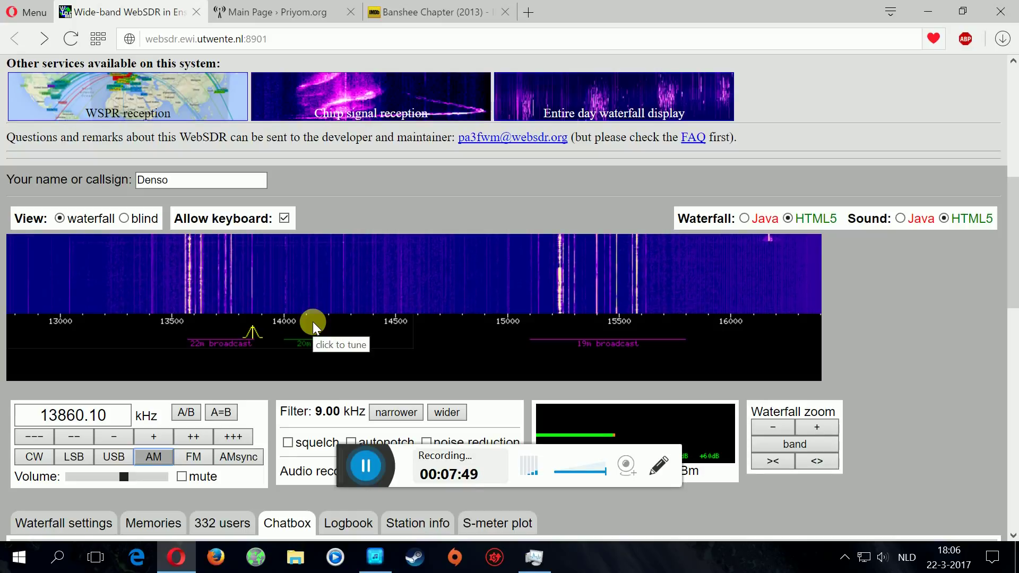
pyautogui.click(253, 336)
pyautogui.moveTo(252, 336); pyautogui.dragTo(232, 336)
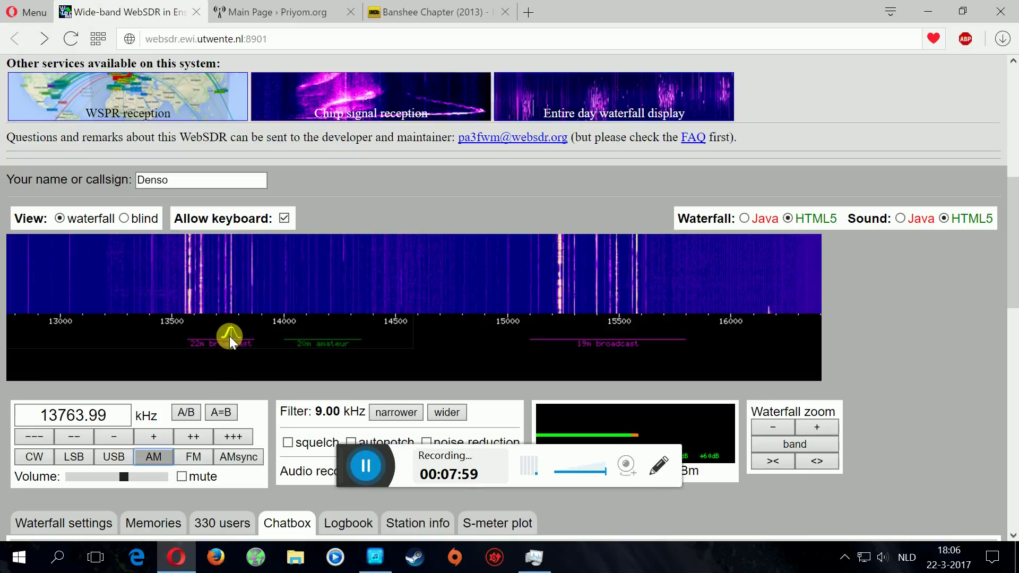
pyautogui.moveTo(230, 335)
pyautogui.mouseDown()
pyautogui.moveTo(186, 333)
pyautogui.moveTo(201, 329)
pyautogui.mouseUp()
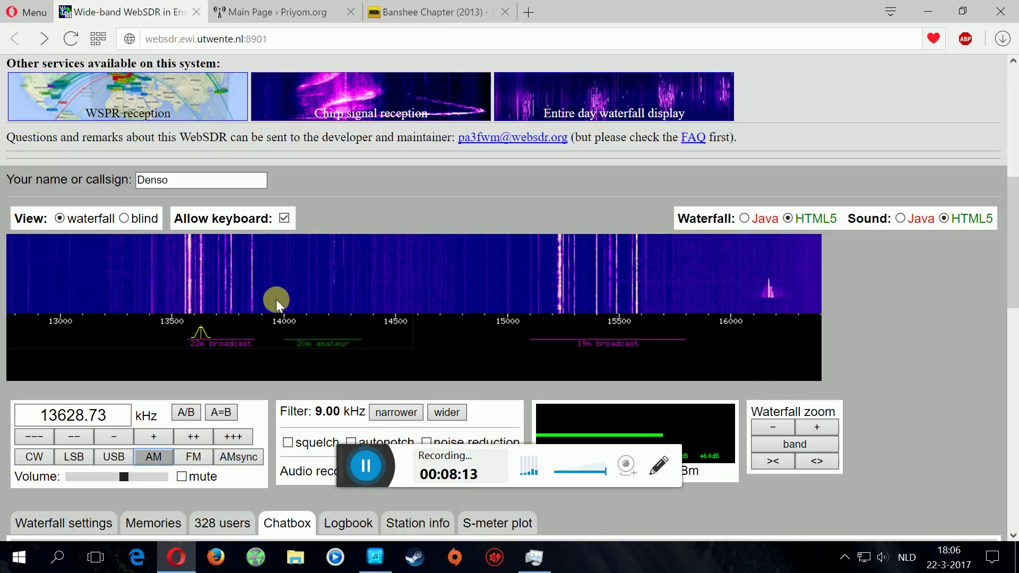
pyautogui.moveTo(200, 334)
pyautogui.mouseDown()
pyautogui.moveTo(629, 351)
pyautogui.moveTo(770, 333)
pyautogui.mouseUp()
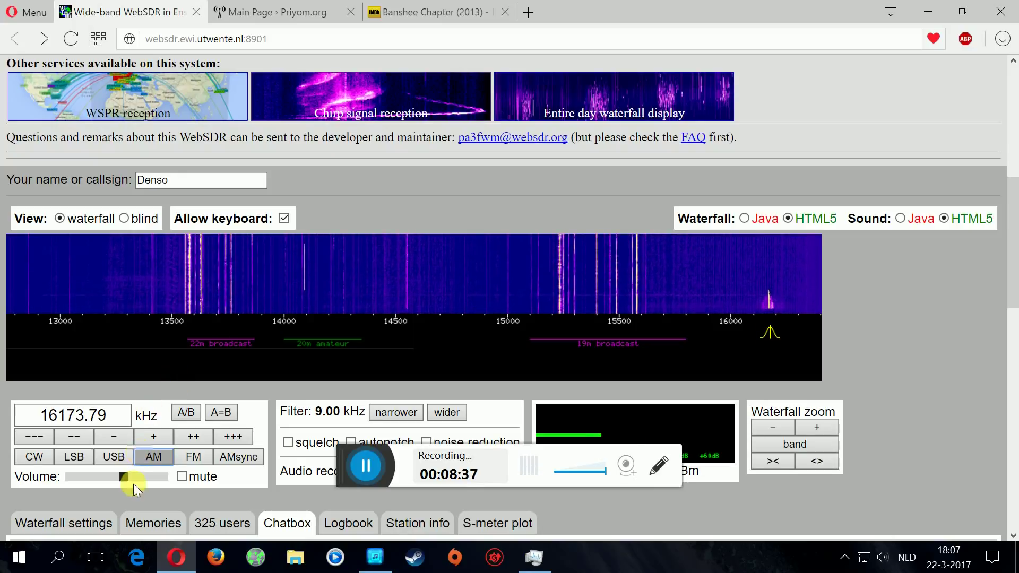
pyautogui.moveTo(122, 485); pyautogui.dragTo(100, 477)
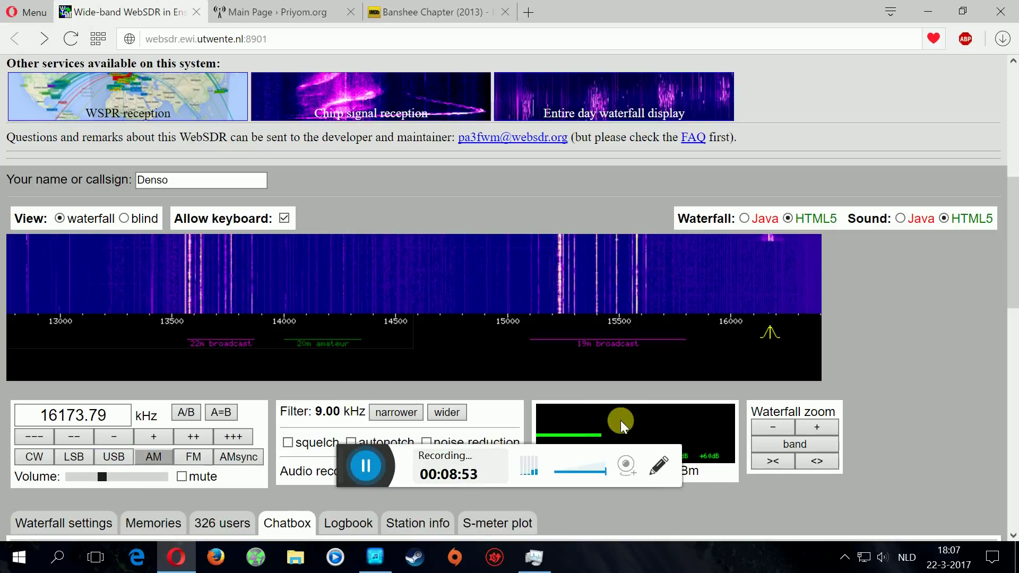
# Zoom the waterfall out to the full shortwave range, tuning up to about 17056 kHz
pyautogui.click(774, 427)
pyautogui.click(778, 428)
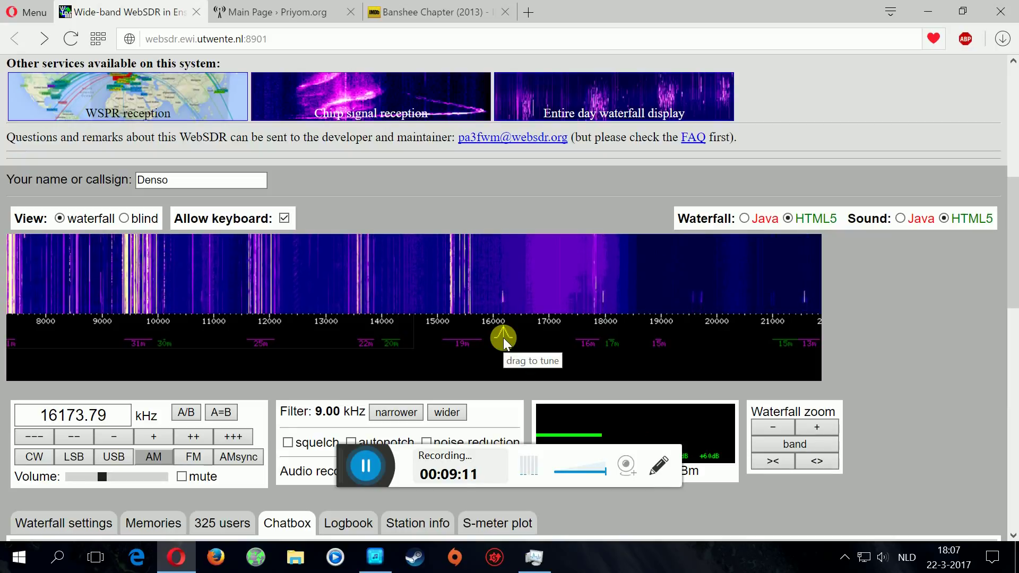
pyautogui.moveTo(504, 338); pyautogui.dragTo(594, 339)
pyautogui.click(773, 428)
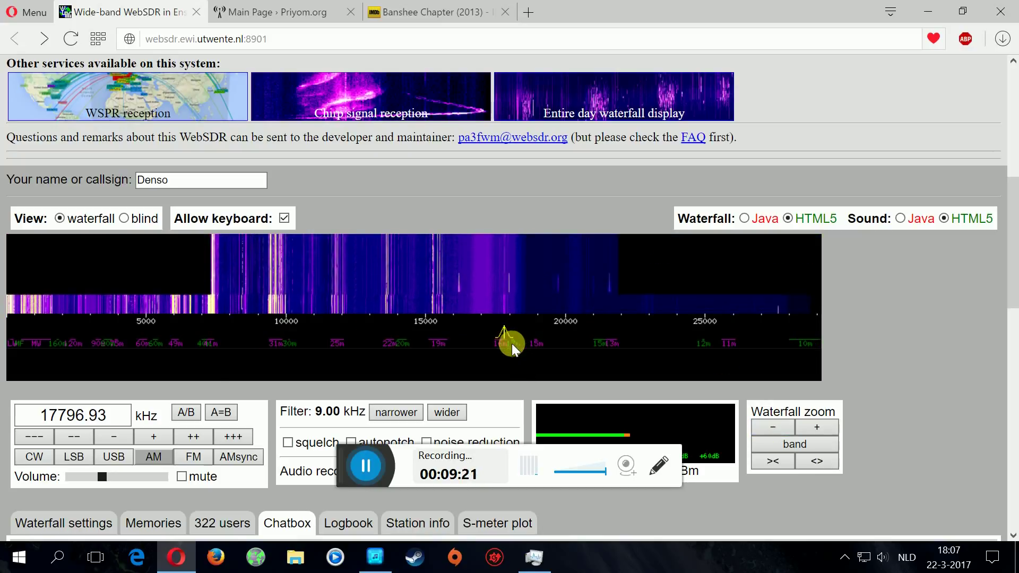
# Widen the filter to 11.26 kHz and tune via 17832.17 kHz up to 26994.73 kHz
pyautogui.moveTo(505, 335); pyautogui.dragTo(507, 335)
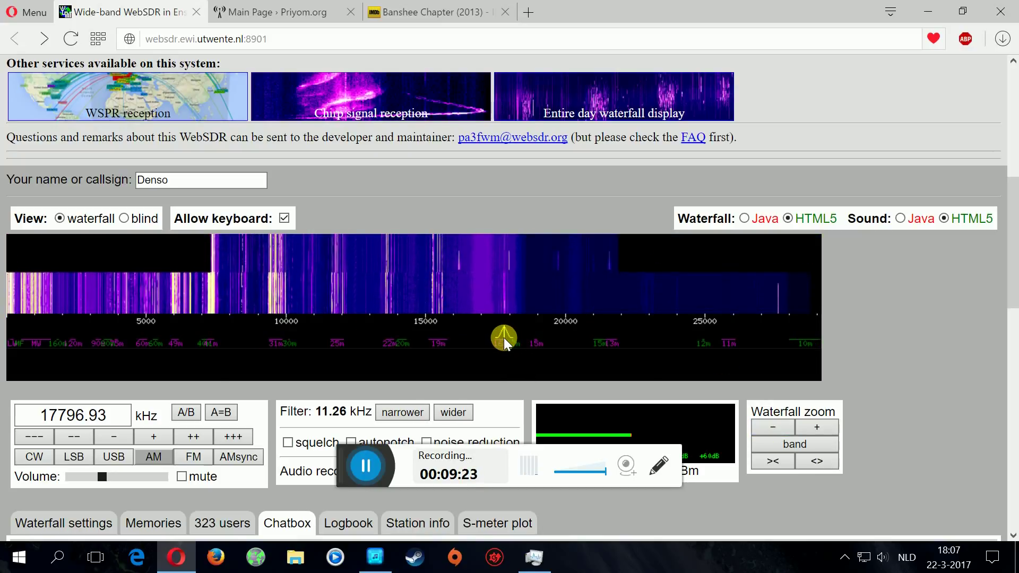
pyautogui.click(505, 335)
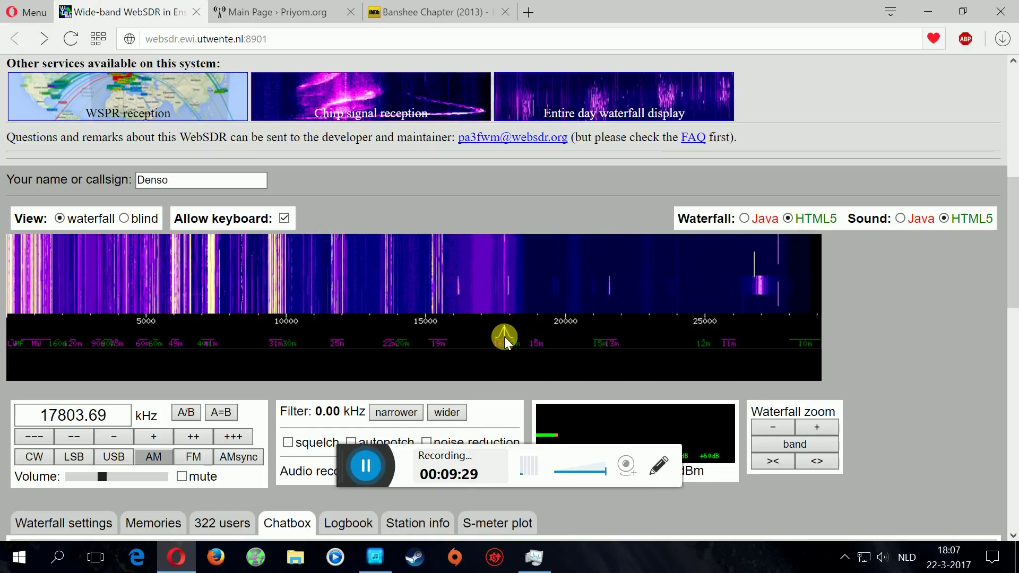
pyautogui.click(506, 337)
pyautogui.moveTo(572, 334); pyautogui.dragTo(763, 343)
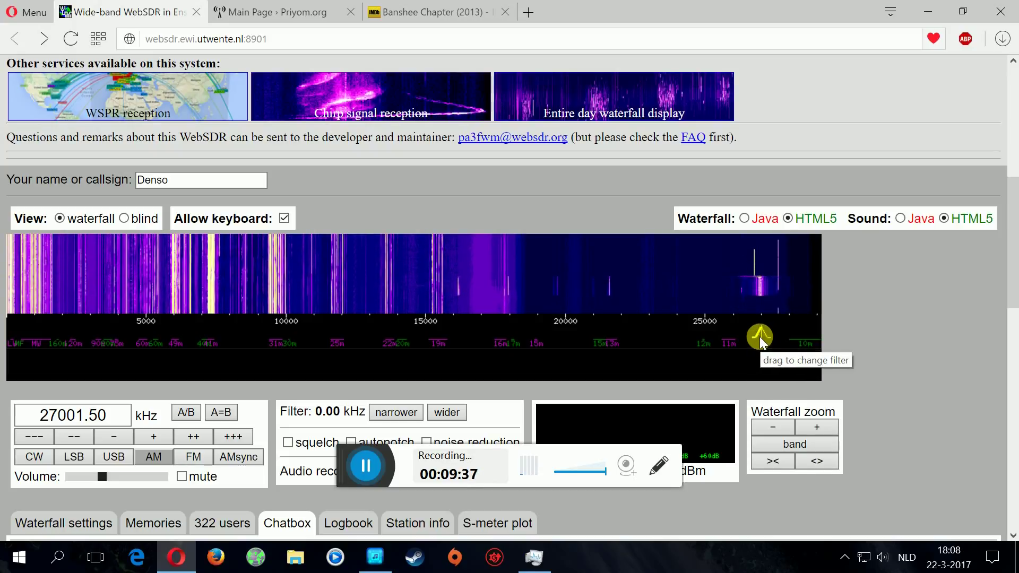
pyautogui.moveTo(756, 336); pyautogui.dragTo(739, 336)
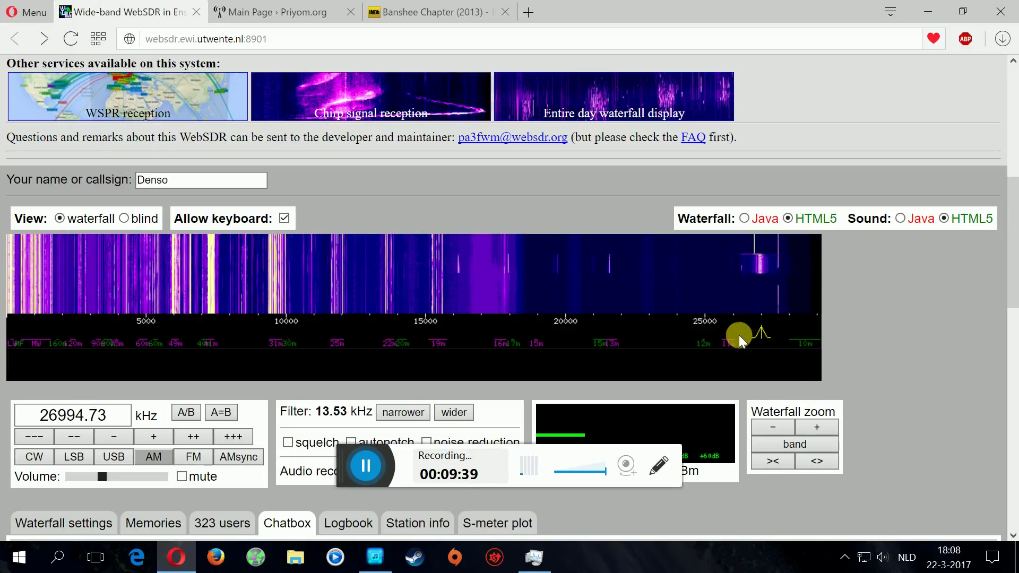
# Switch reception to USB with a 2.40 kHz filter and fine-tune the listening volume
pyautogui.click(109, 457)
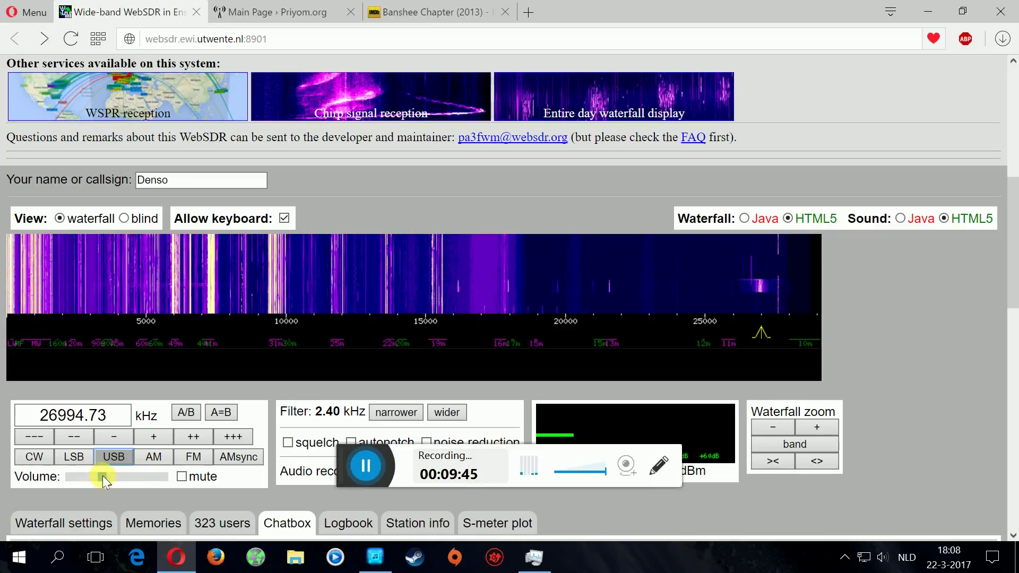
pyautogui.moveTo(103, 480); pyautogui.dragTo(111, 479)
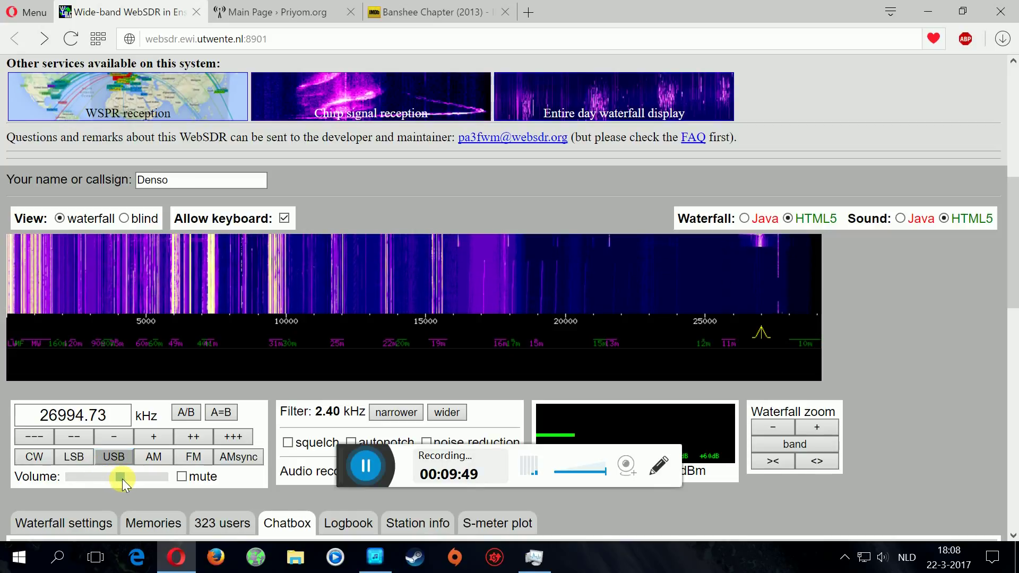
pyautogui.moveTo(138, 480); pyautogui.dragTo(139, 480)
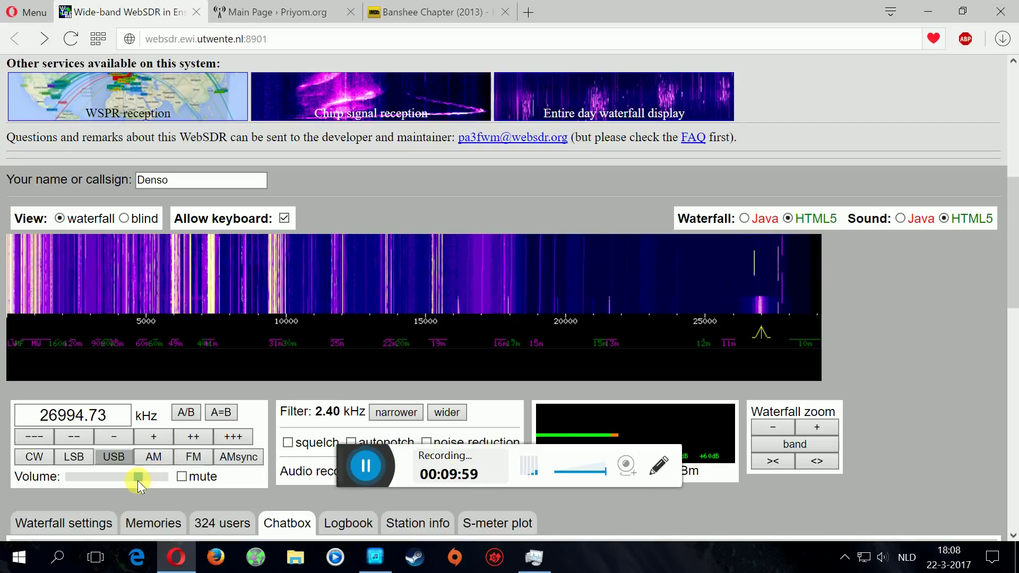
pyautogui.moveTo(138, 480); pyautogui.dragTo(135, 479)
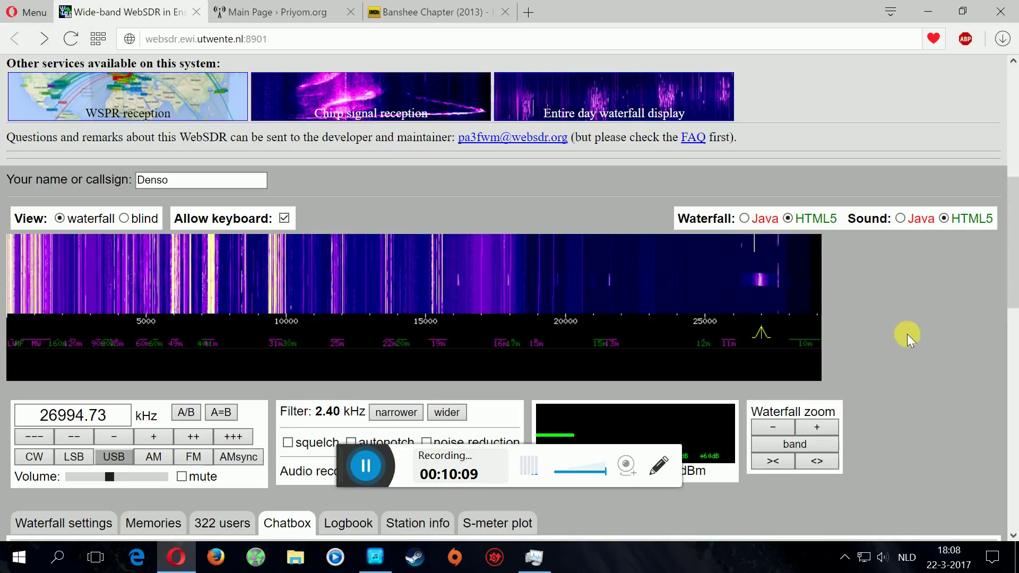
# Enter 4622.0 in the frequency box to tune to 4622 kHz USB
pyautogui.scroll(-2, 758, 325)
pyautogui.moveTo(112, 314); pyautogui.dragTo(2, 313)
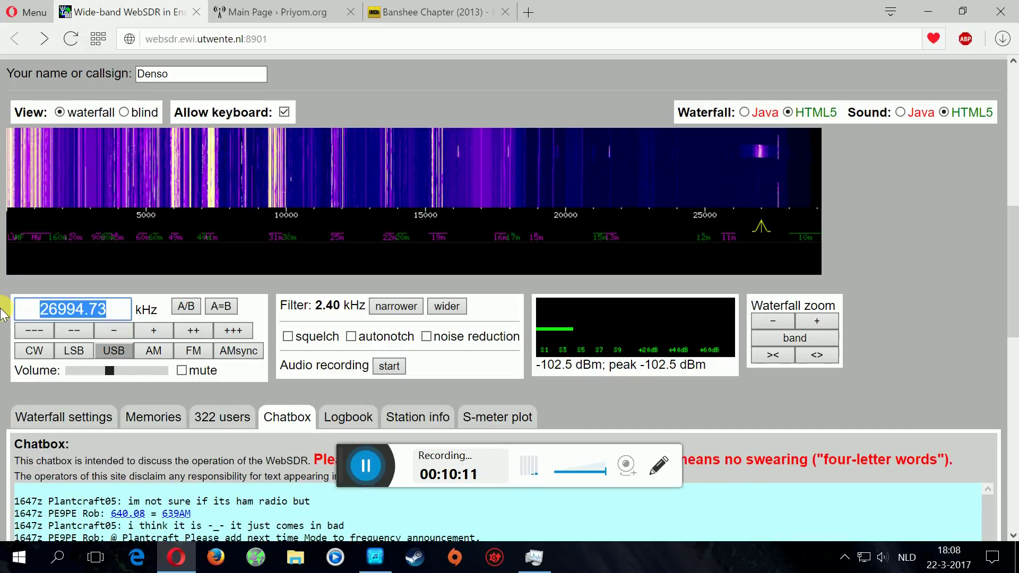
pyautogui.write('4622.0')
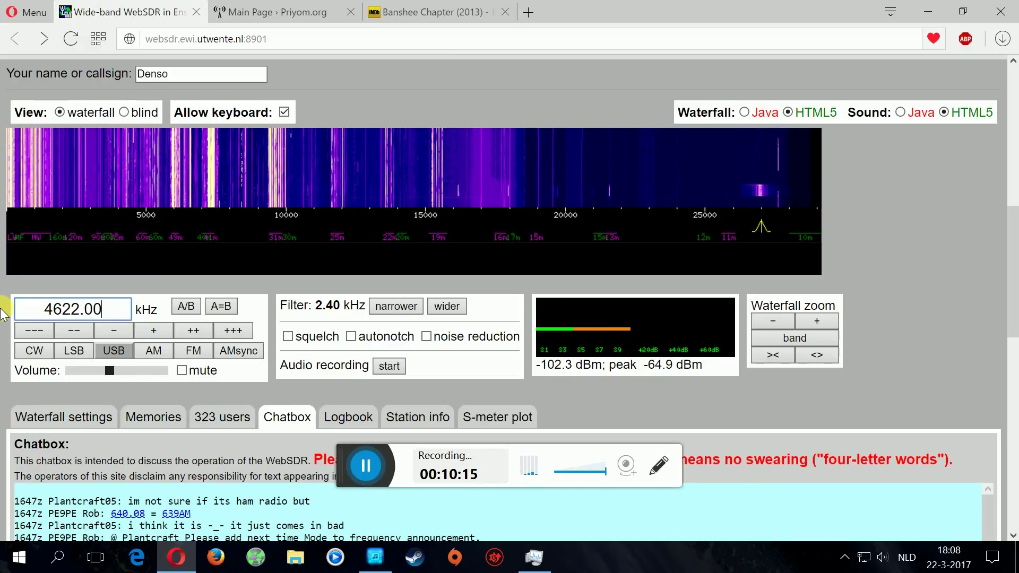
pyautogui.press('Return')
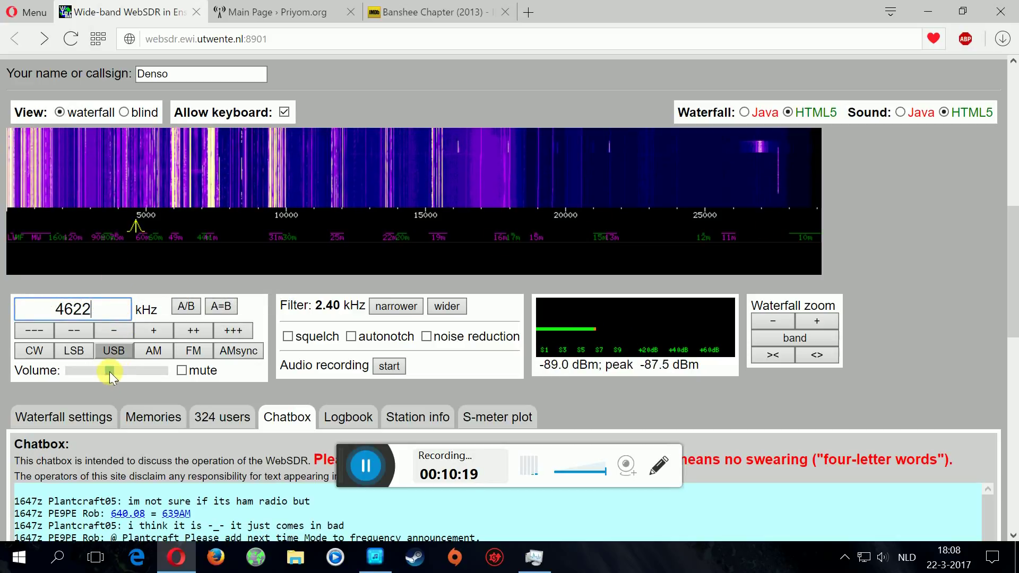
# Adjust the Volume slider up and down, settling on a lower listening level
pyautogui.moveTo(109, 372); pyautogui.dragTo(154, 381)
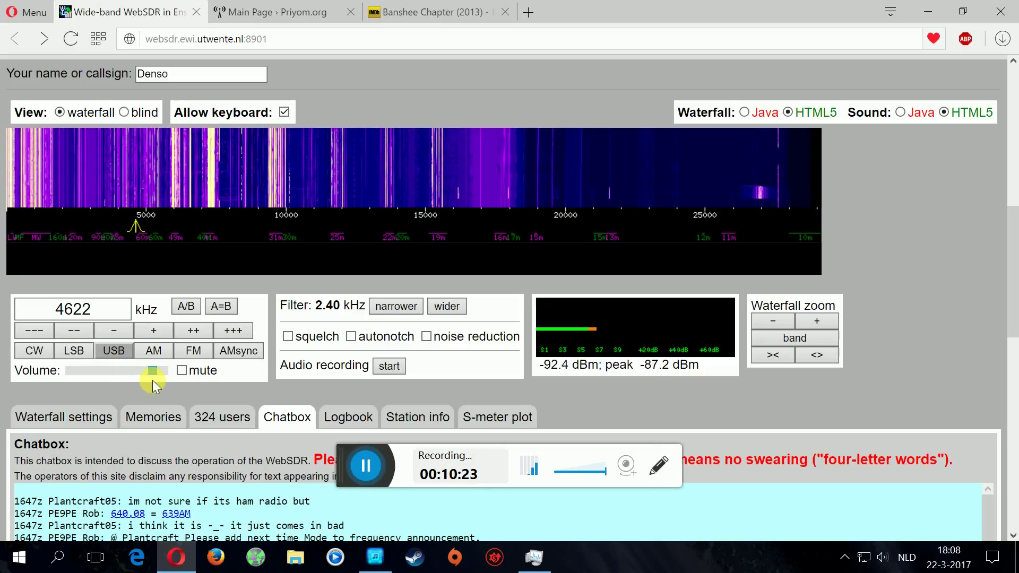
pyautogui.moveTo(152, 380); pyautogui.dragTo(114, 378)
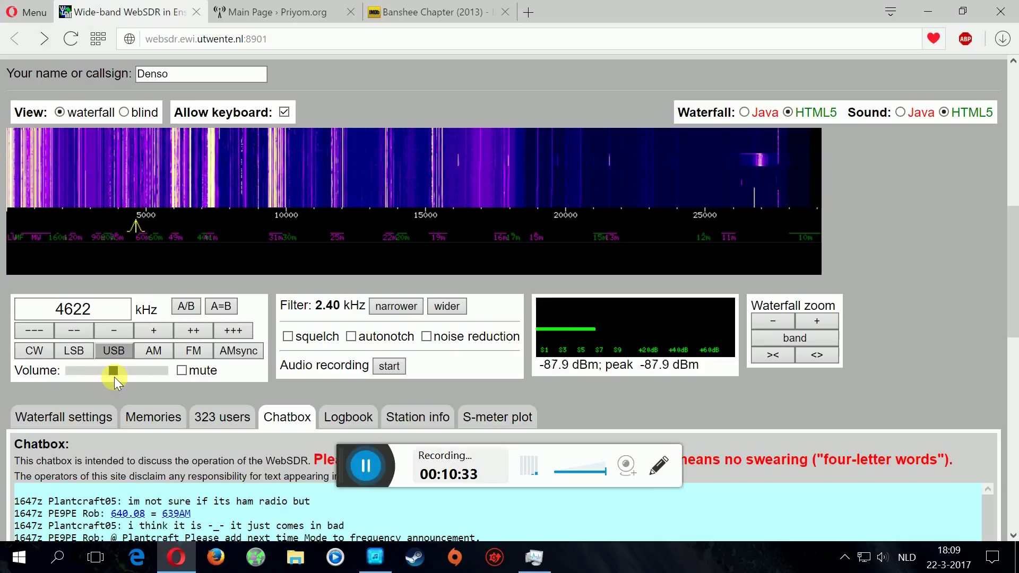
pyautogui.moveTo(111, 375); pyautogui.dragTo(157, 374)
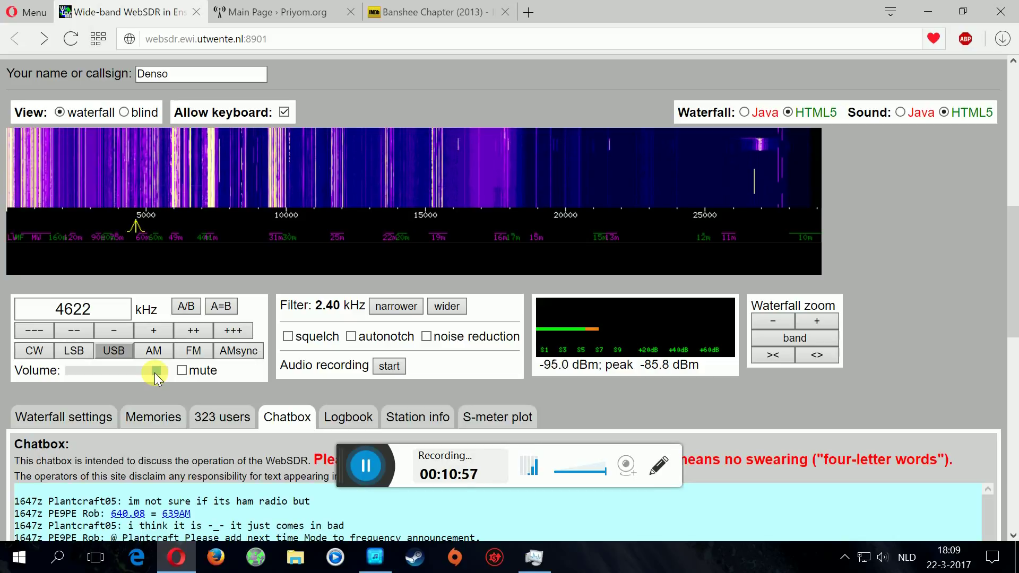
pyautogui.moveTo(154, 371); pyautogui.dragTo(110, 370)
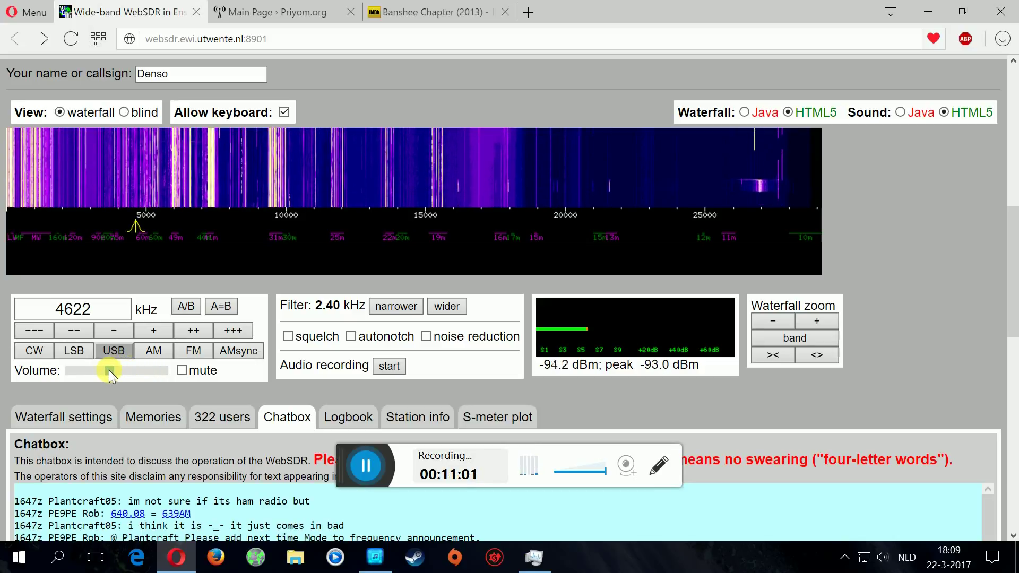
pyautogui.click(114, 371)
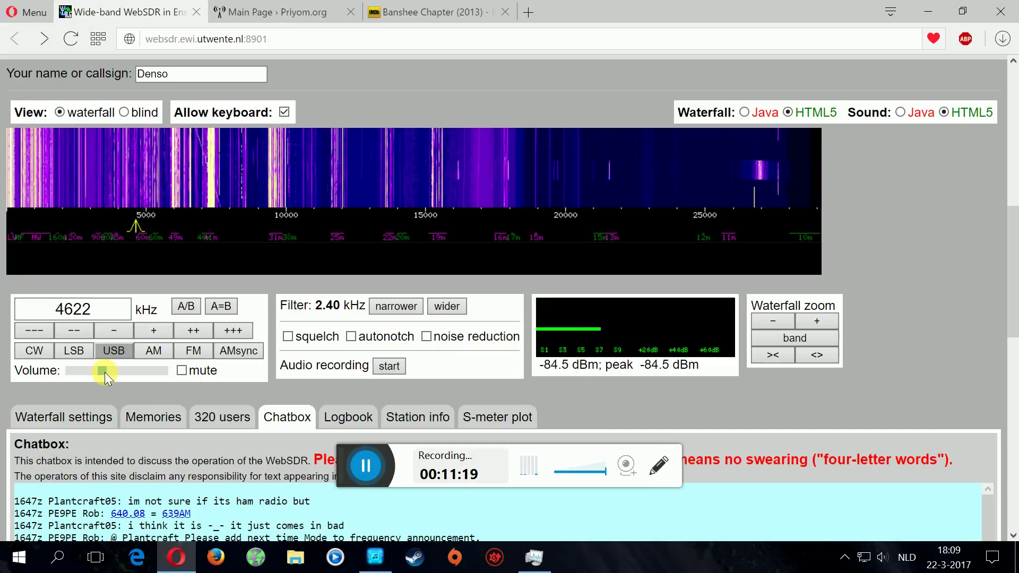
# Enter 8992 in the frequency box to retune to 8992 kHz, then adjust the volume
pyautogui.doubleClick(108, 309)
pyautogui.write('8')
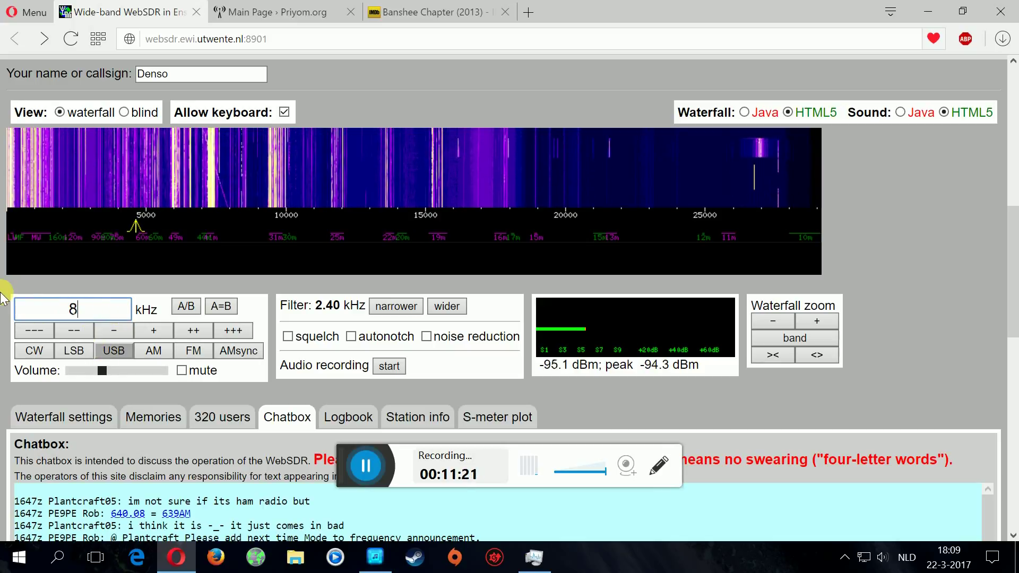
pyautogui.write('992.')
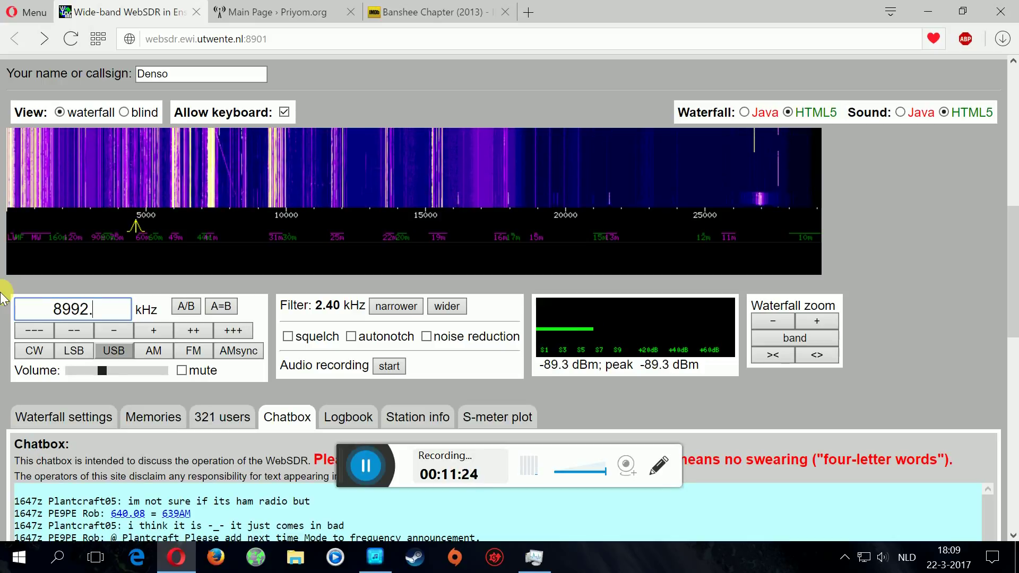
pyautogui.press('Return')
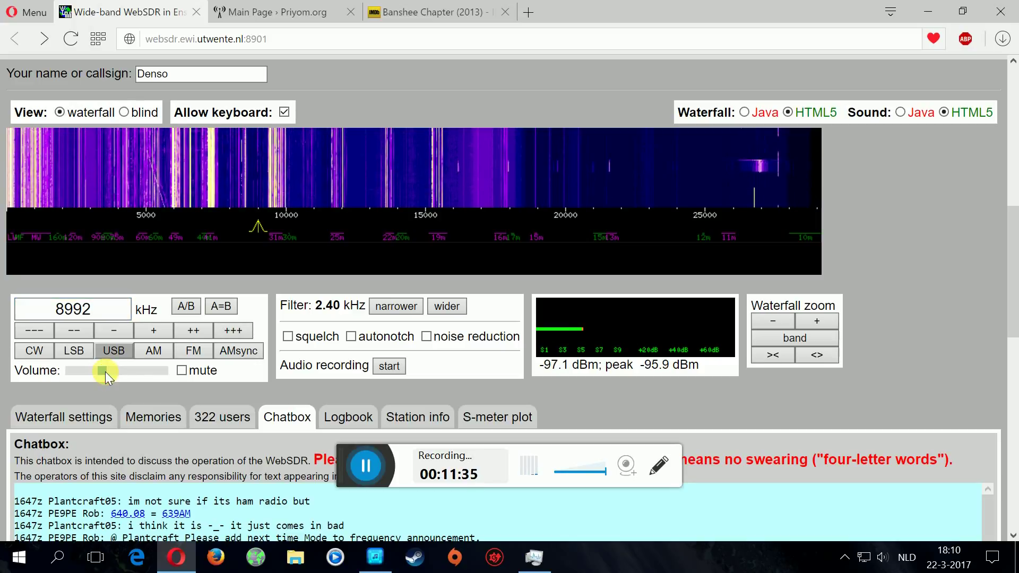
pyautogui.moveTo(105, 371); pyautogui.dragTo(149, 374)
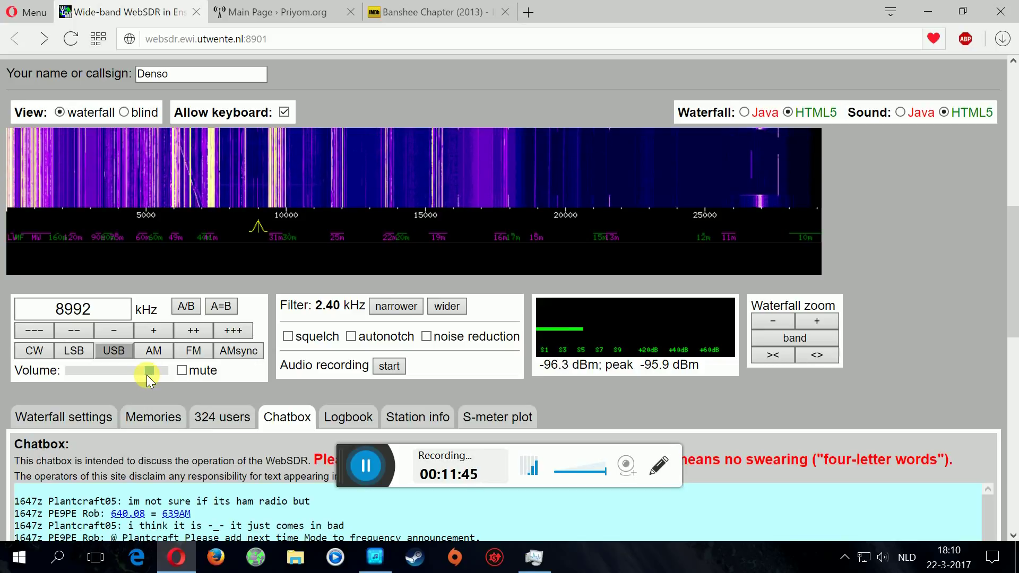
pyautogui.moveTo(147, 376); pyautogui.dragTo(112, 372)
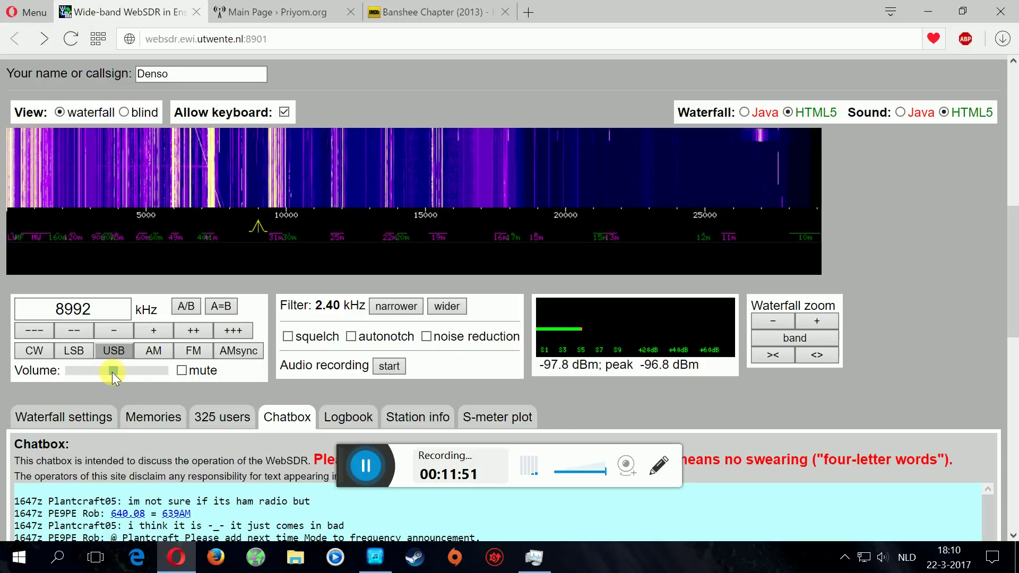
pyautogui.click(296, 16)
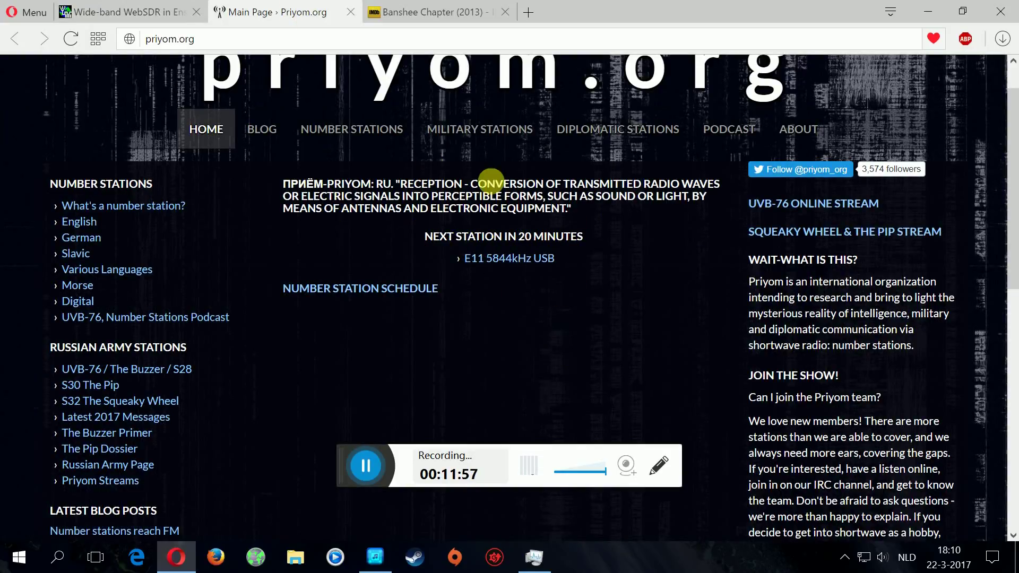
pyautogui.scroll(1, 620, 349)
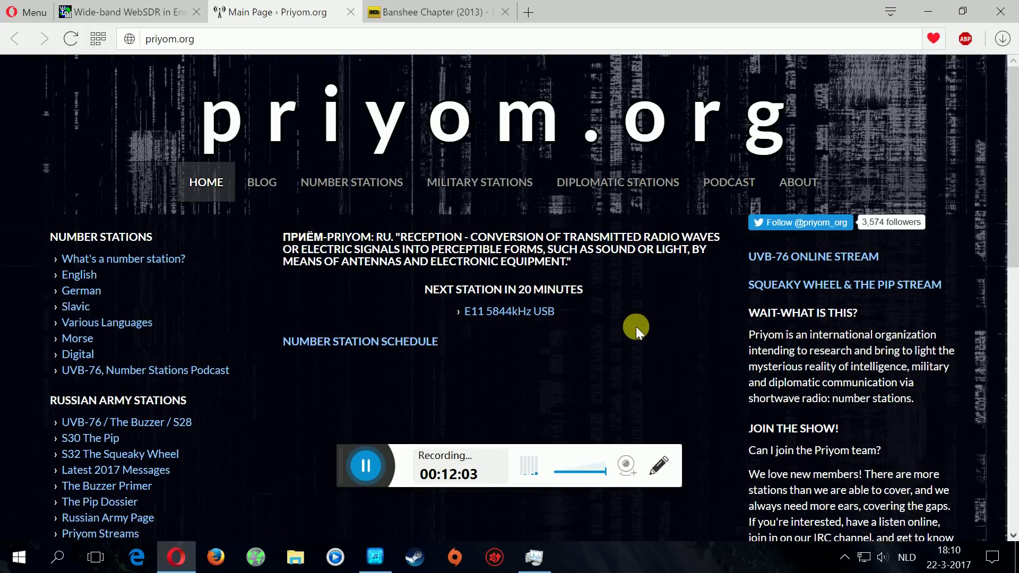
pyautogui.click(133, 11)
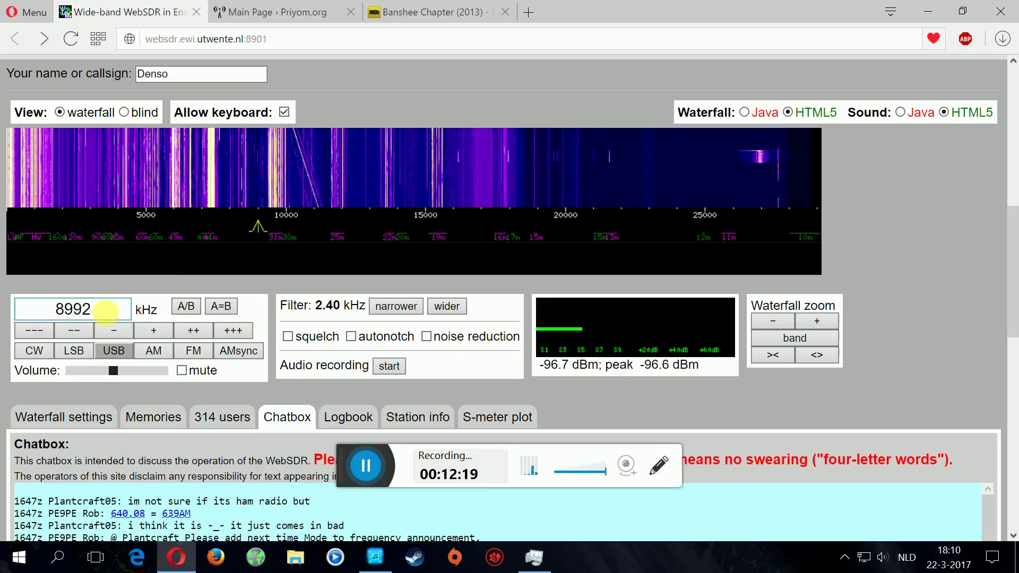
# Enter 5057.5 kHz USB in the frequency box and set the volume, ending slightly lower
pyautogui.moveTo(110, 373); pyautogui.dragTo(3, 298)
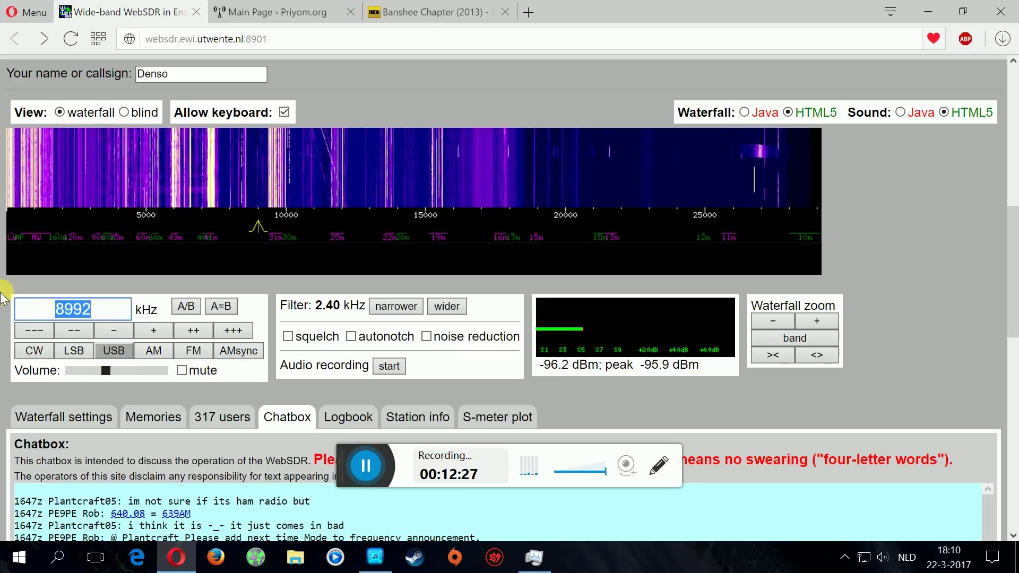
pyautogui.write('50')
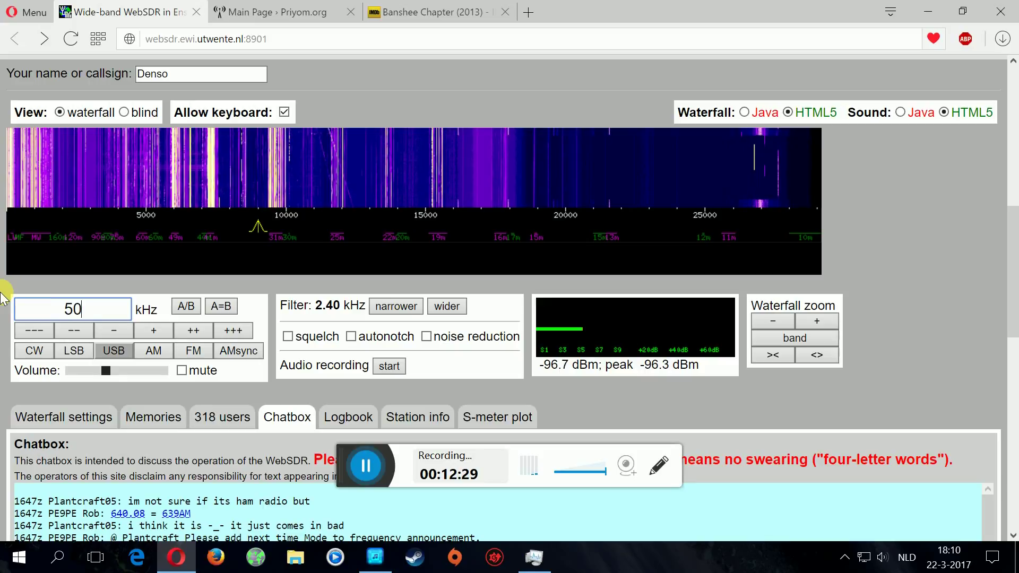
pyautogui.write('57')
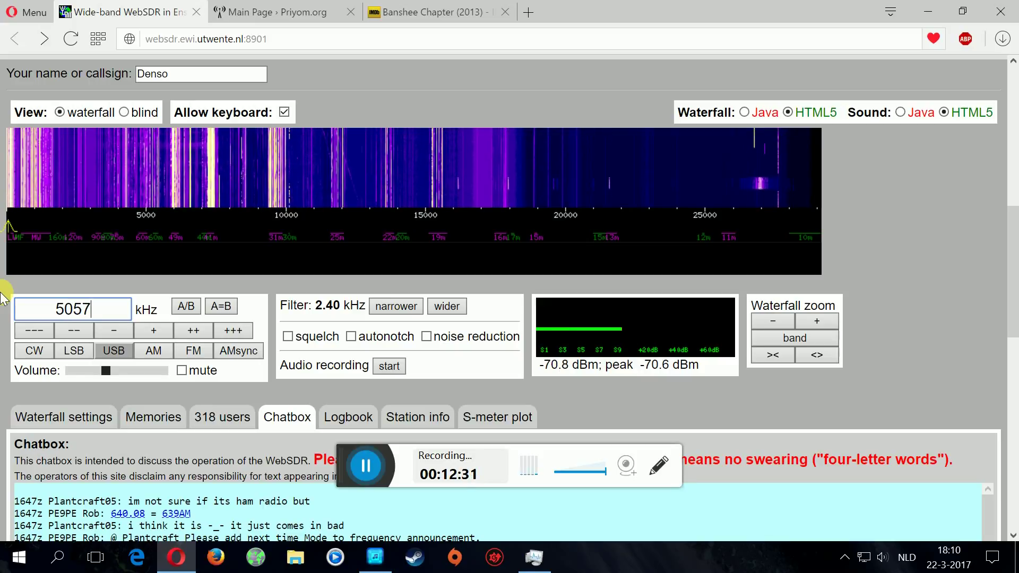
pyautogui.write('.5')
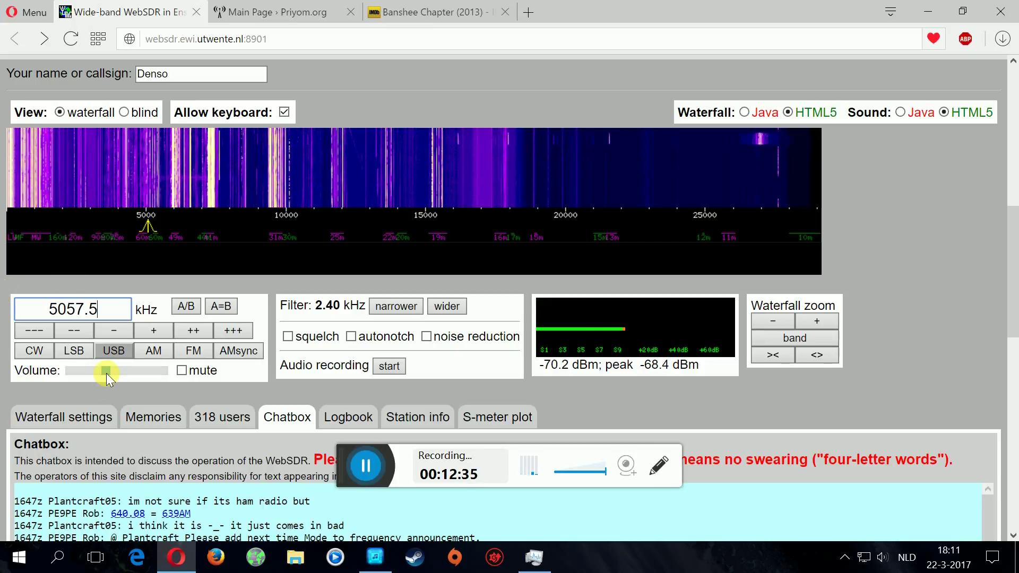
pyautogui.moveTo(106, 372); pyautogui.dragTo(147, 374)
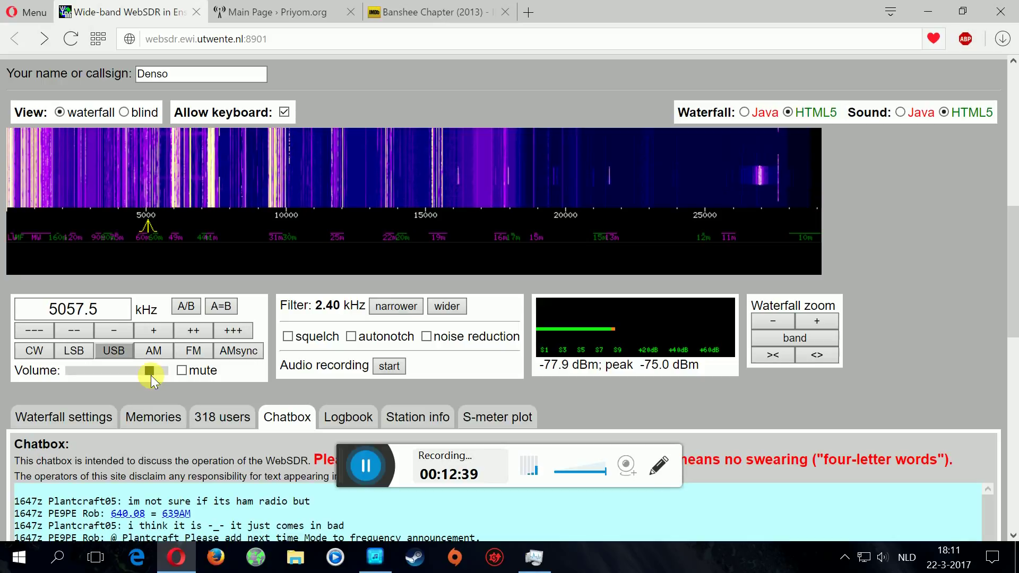
pyautogui.moveTo(150, 375); pyautogui.dragTo(154, 372)
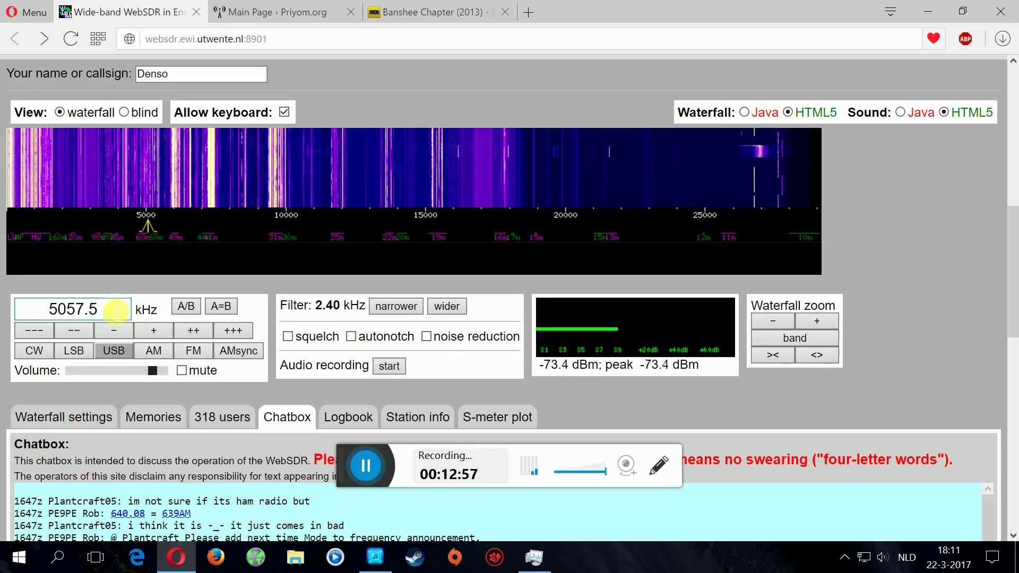
pyautogui.click(117, 311)
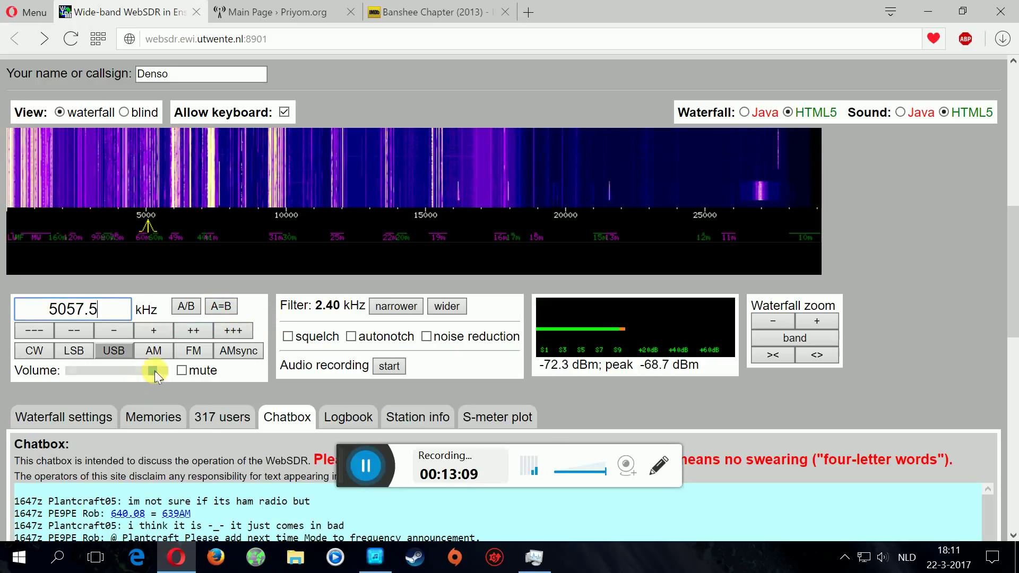
pyautogui.click(147, 370)
pyautogui.click(114, 372)
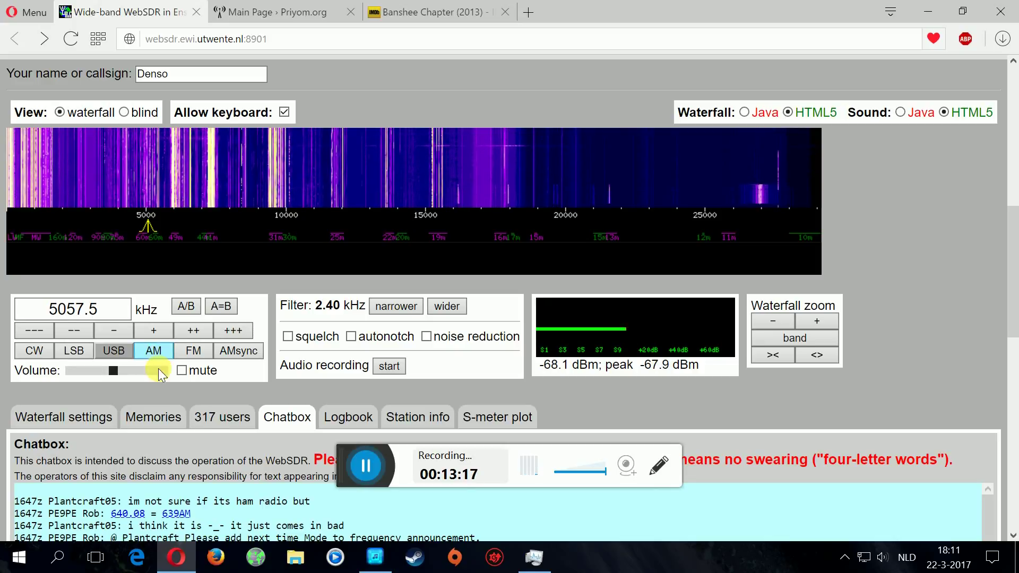
# Tune the receiver to 6400 kHz and switch demodulation to AM
pyautogui.moveTo(126, 309); pyautogui.dragTo(4, 301)
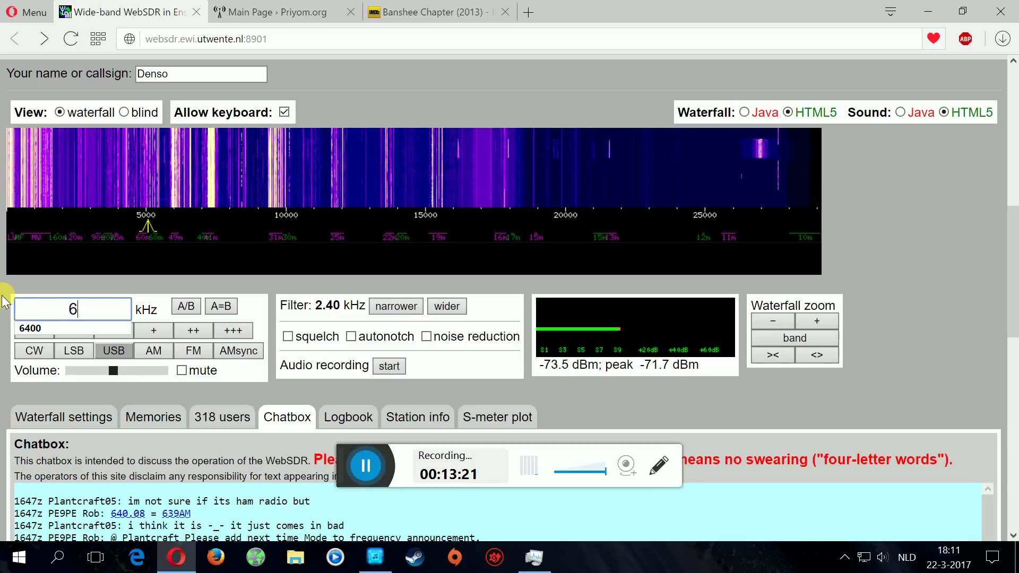
pyautogui.write('400')
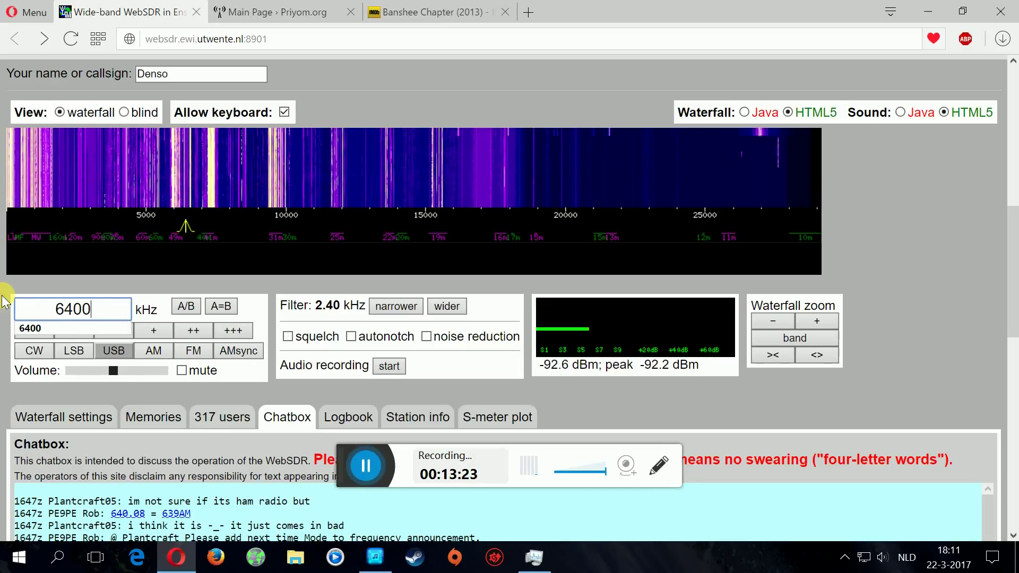
pyautogui.click(149, 353)
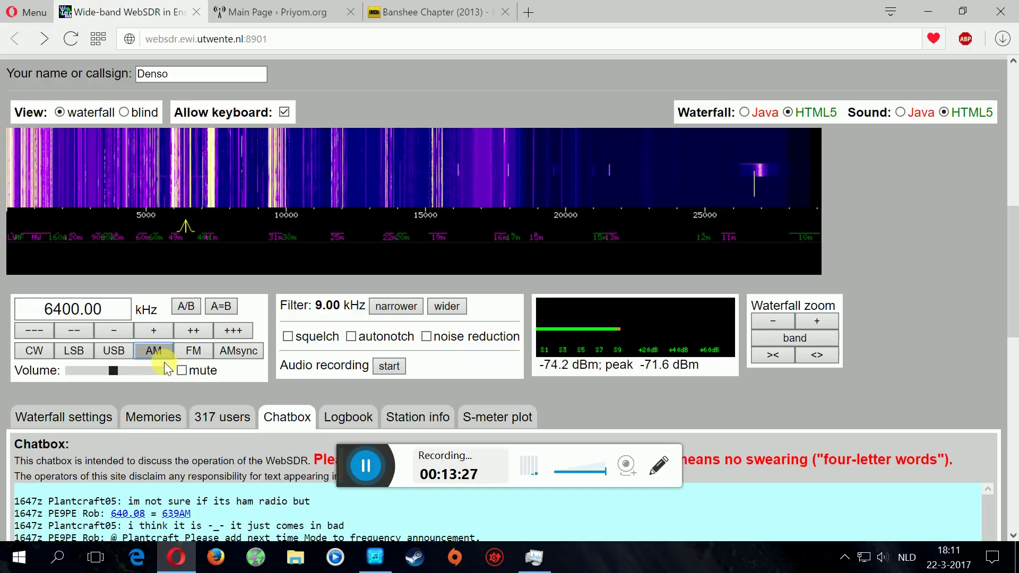
# Scroll the Chatbox to the latest listener messages through 1705z
pyautogui.scroll(-5, 164, 362)
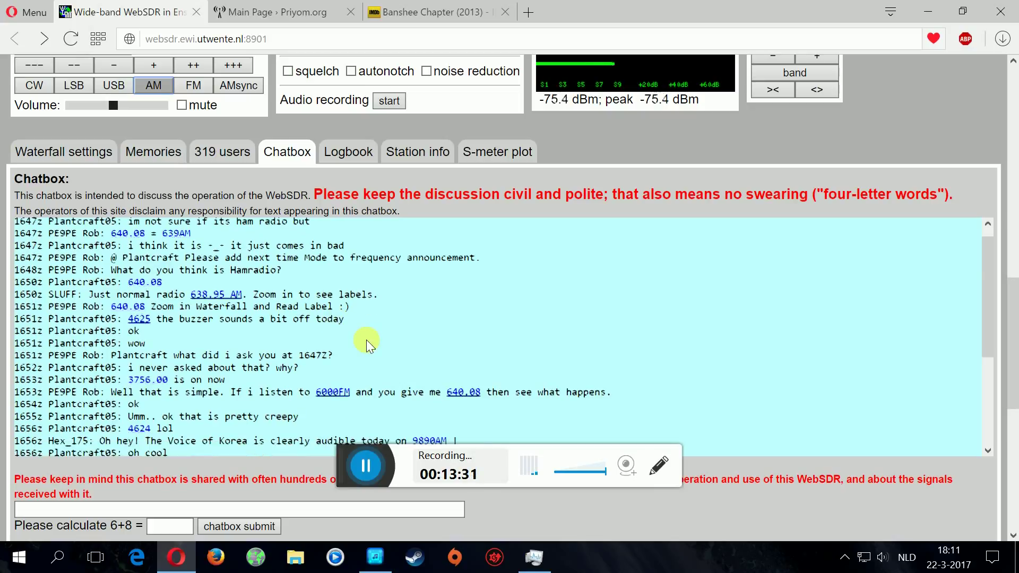
pyautogui.scroll(-8, 366, 340)
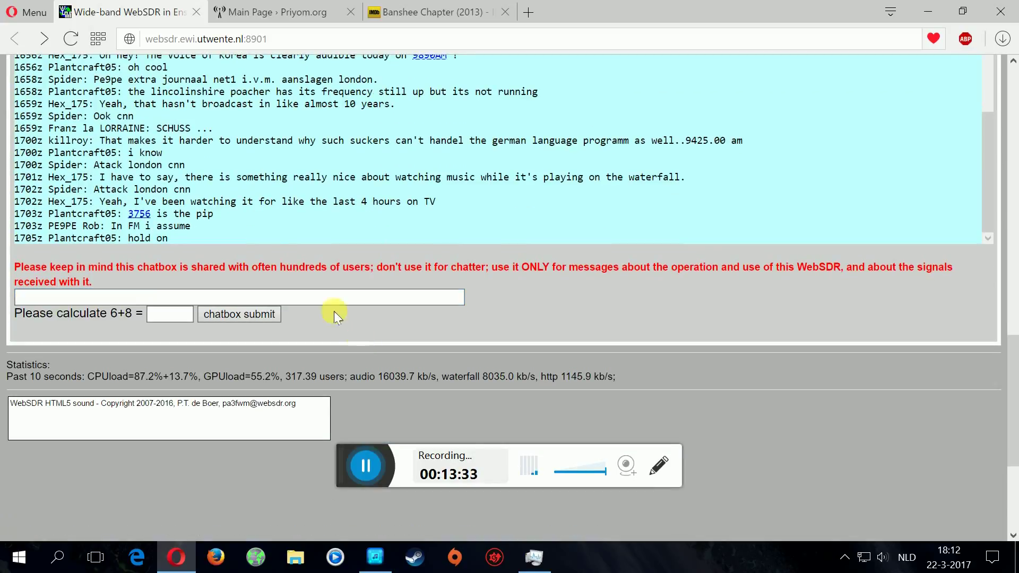
pyautogui.scroll(-2, 263, 209)
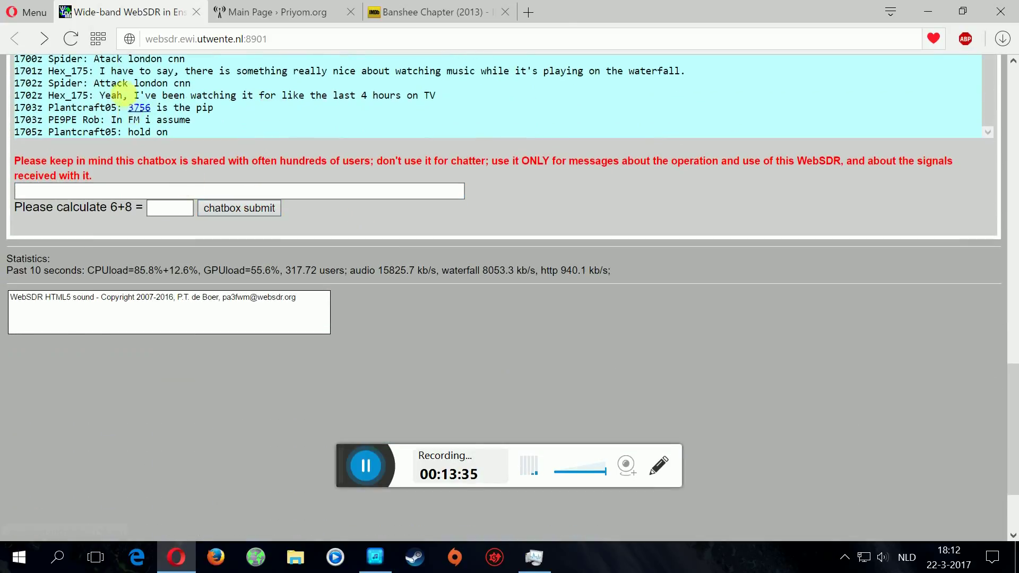
pyautogui.scroll(3, 549, 272)
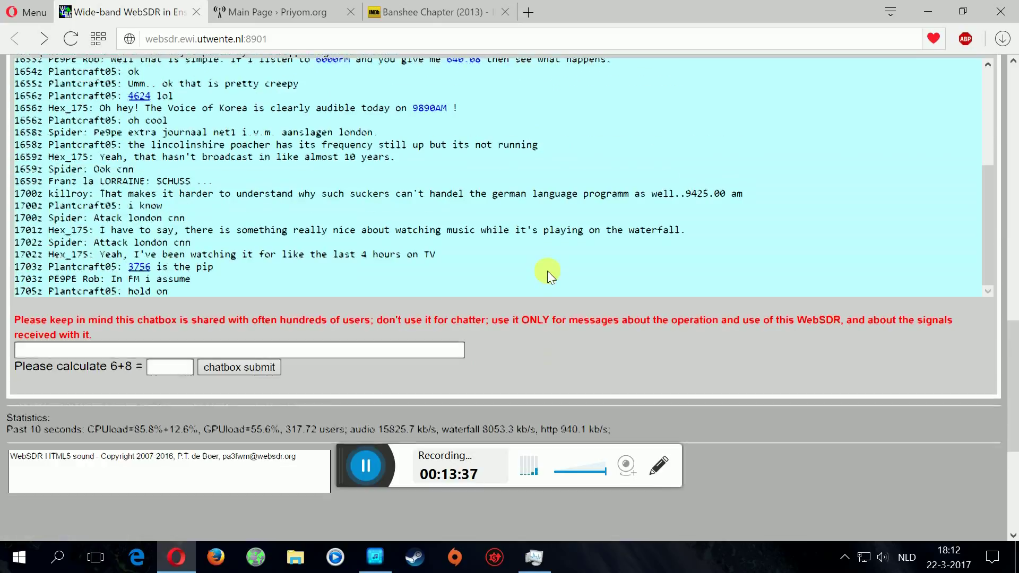
pyautogui.scroll(-2, 540, 257)
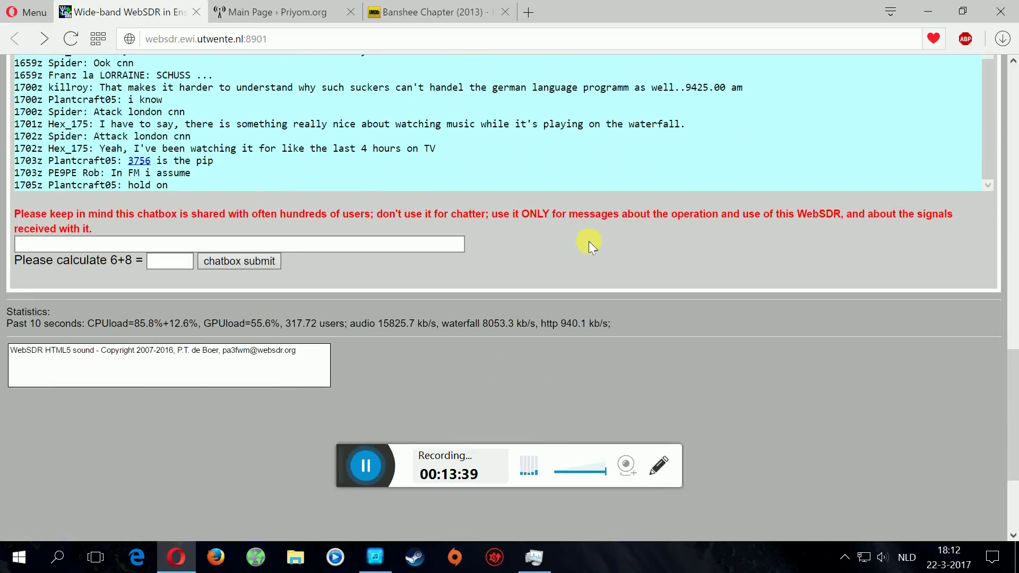
# Scroll the page down to bring the chat log into view
pyautogui.click(1013, 234)
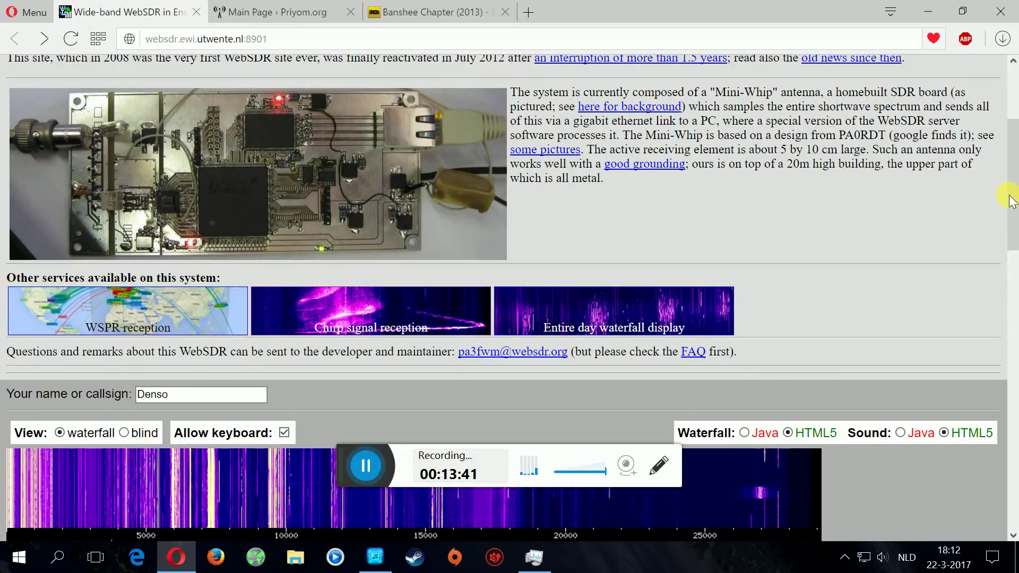
pyautogui.scroll(-3, 1011, 201)
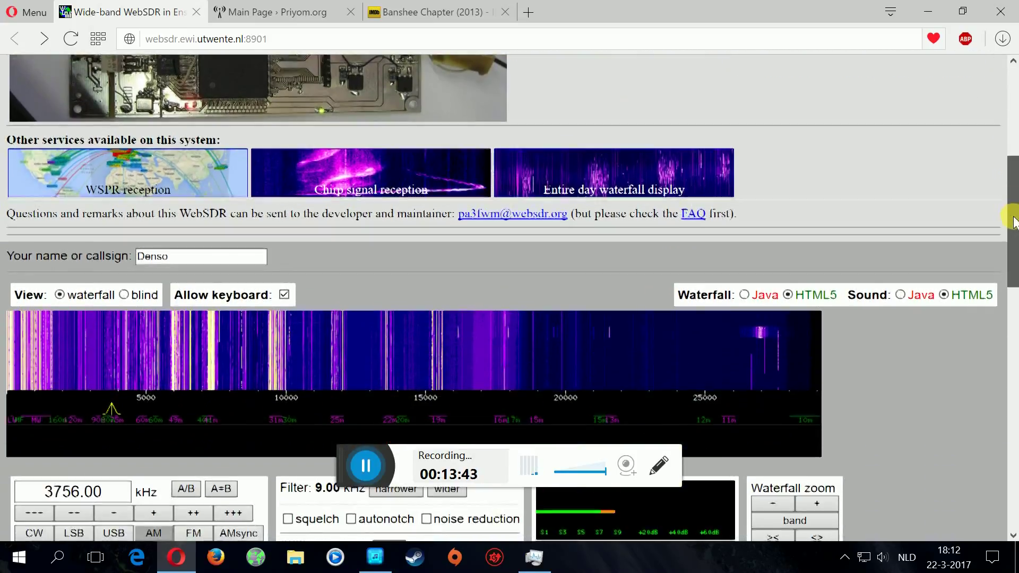
pyautogui.moveTo(1014, 222); pyautogui.dragTo(1015, 241)
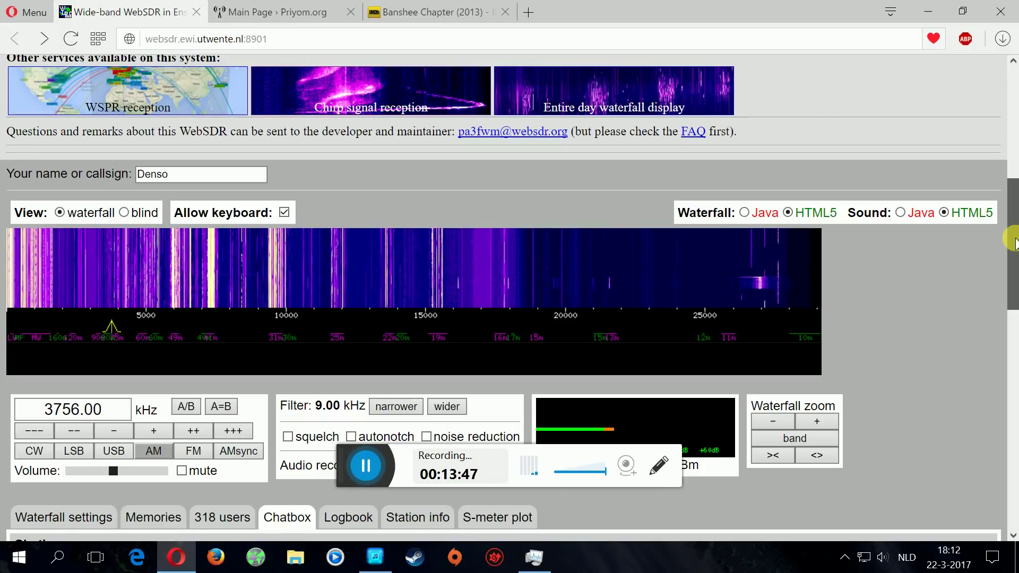
pyautogui.moveTo(1014, 242); pyautogui.dragTo(1014, 307)
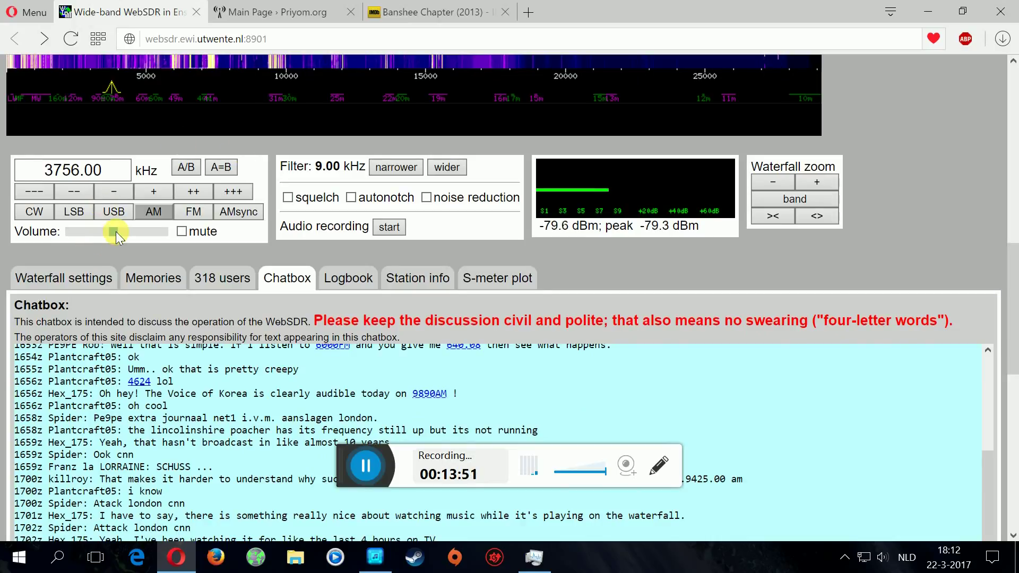
# Lower the volume on the 3756.00 kHz AM signal toward the slider's low end
pyautogui.moveTo(115, 232); pyautogui.dragTo(133, 237)
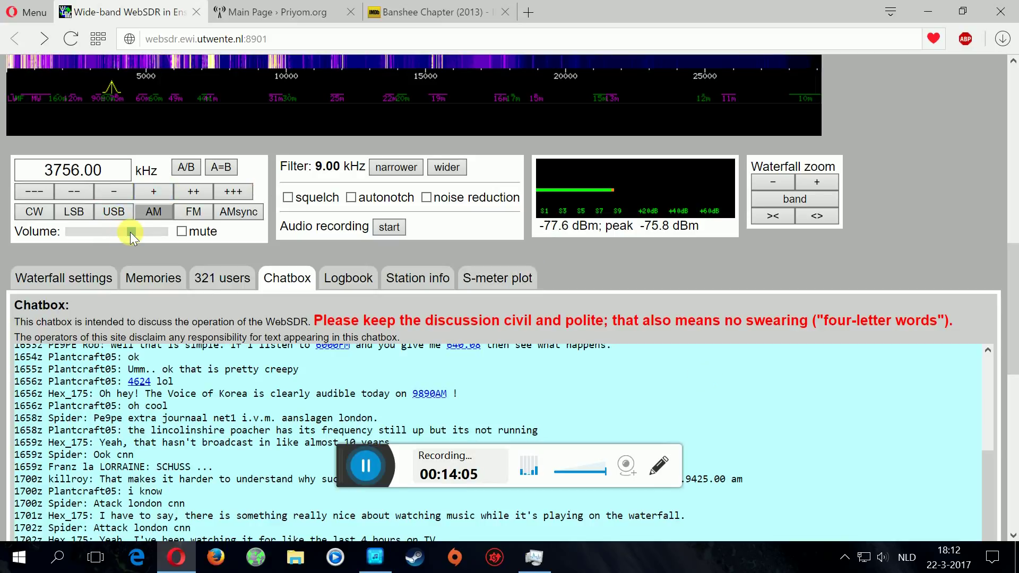
pyautogui.moveTo(112, 231); pyautogui.dragTo(106, 231)
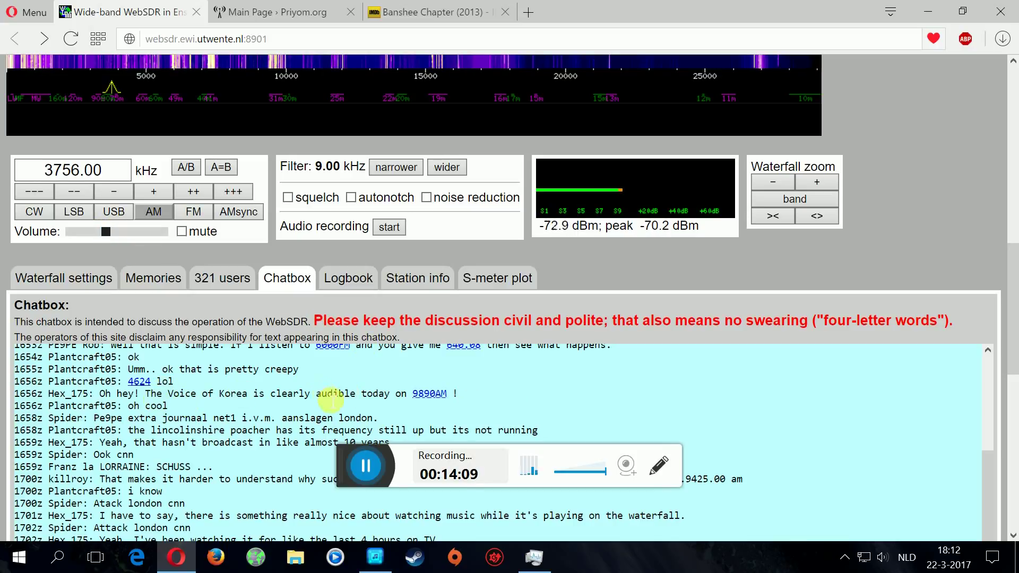
pyautogui.click(109, 232)
pyautogui.moveTo(94, 231); pyautogui.dragTo(88, 233)
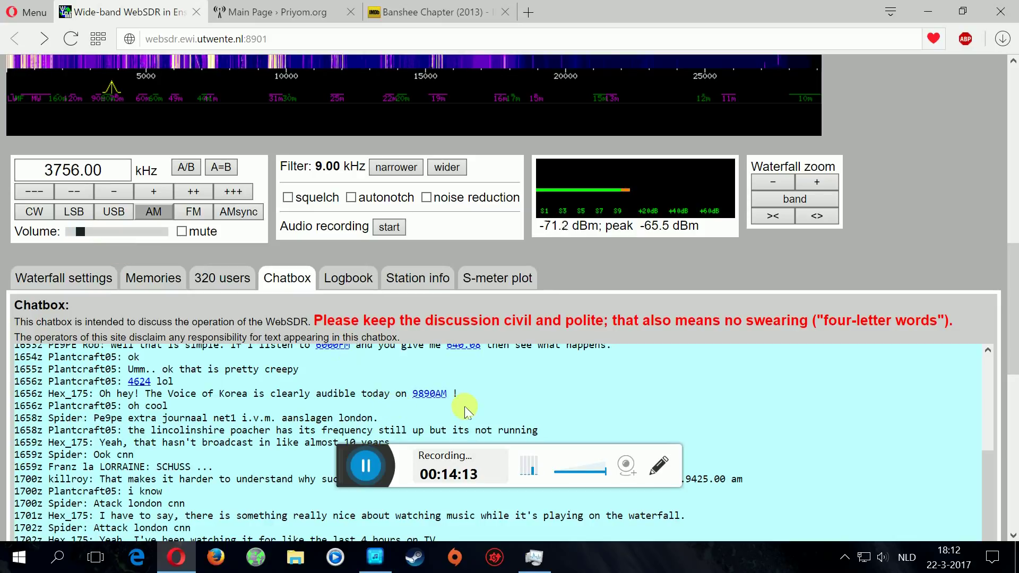
# Tune to the chat's 9890 kHz AM link (Voice of Korea) and raise the volume
pyautogui.click(430, 393)
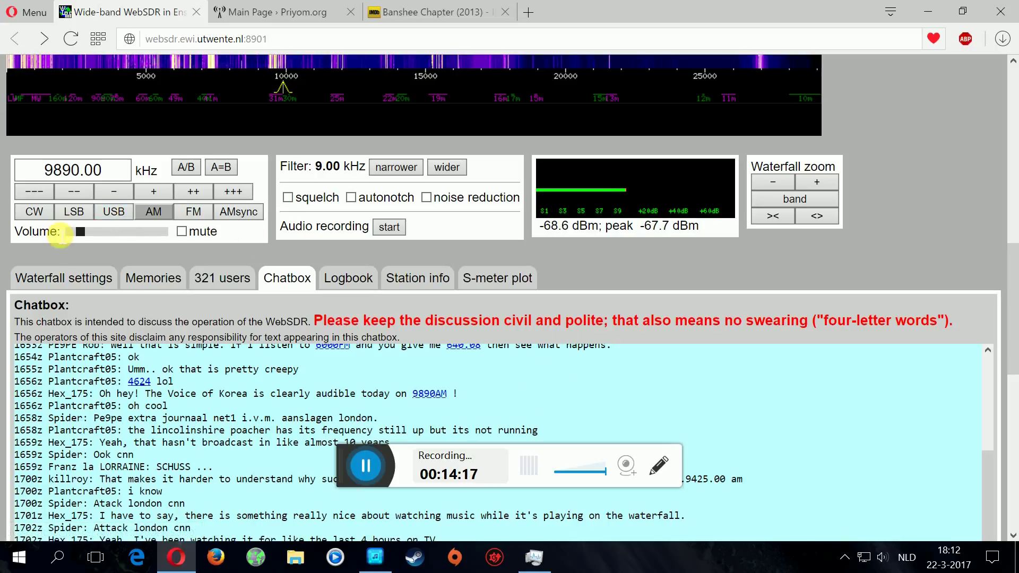
pyautogui.moveTo(60, 234); pyautogui.dragTo(132, 233)
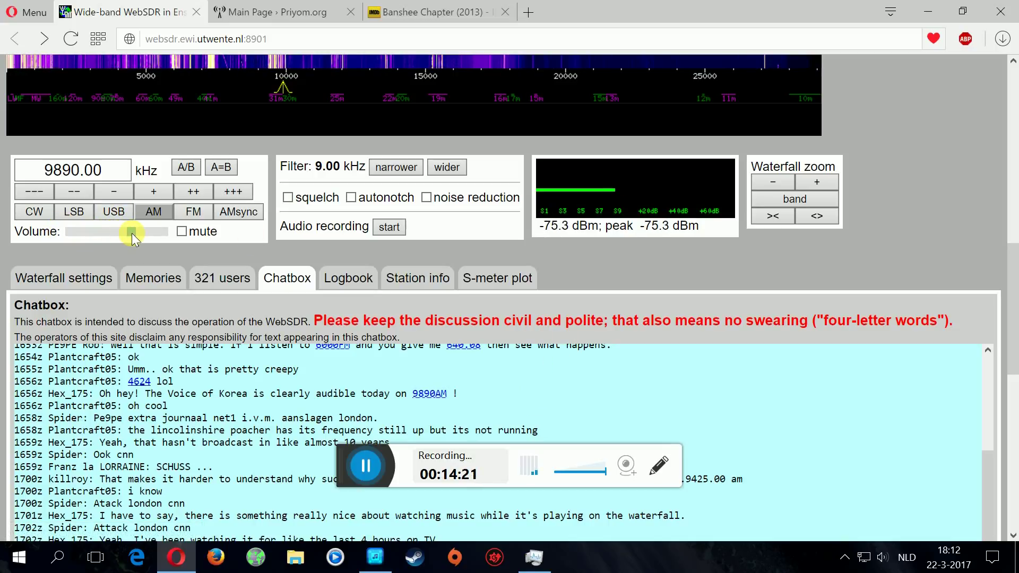
pyautogui.click(720, 361)
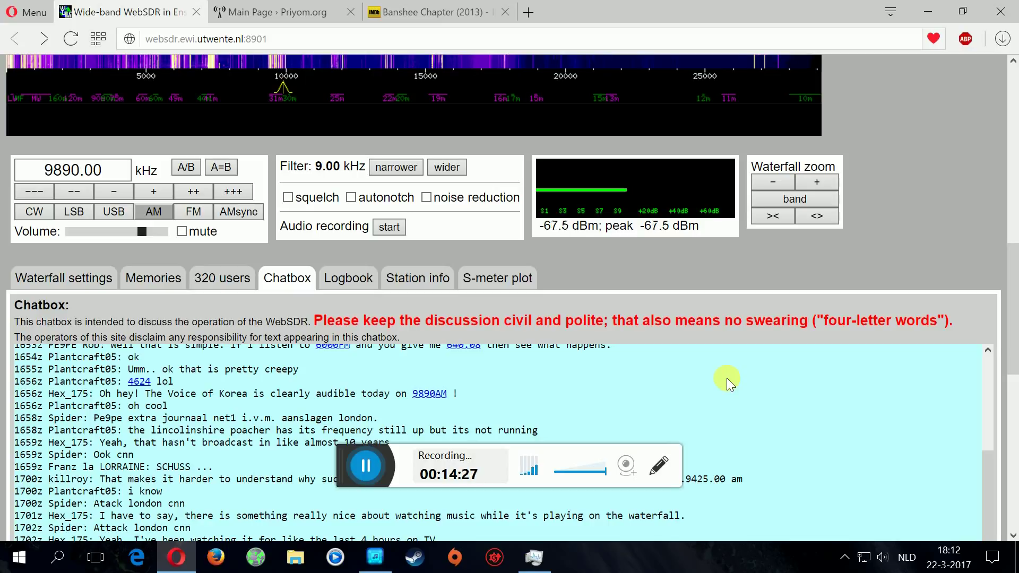
# Read through the chat log and turn the volume back down
pyautogui.scroll(-2, 779, 402)
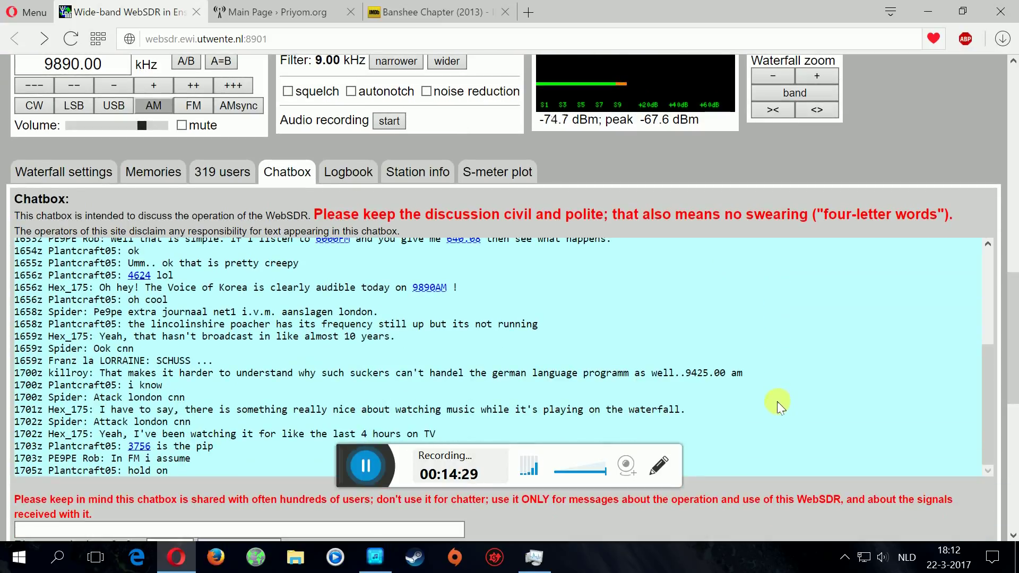
pyautogui.scroll(4, 767, 399)
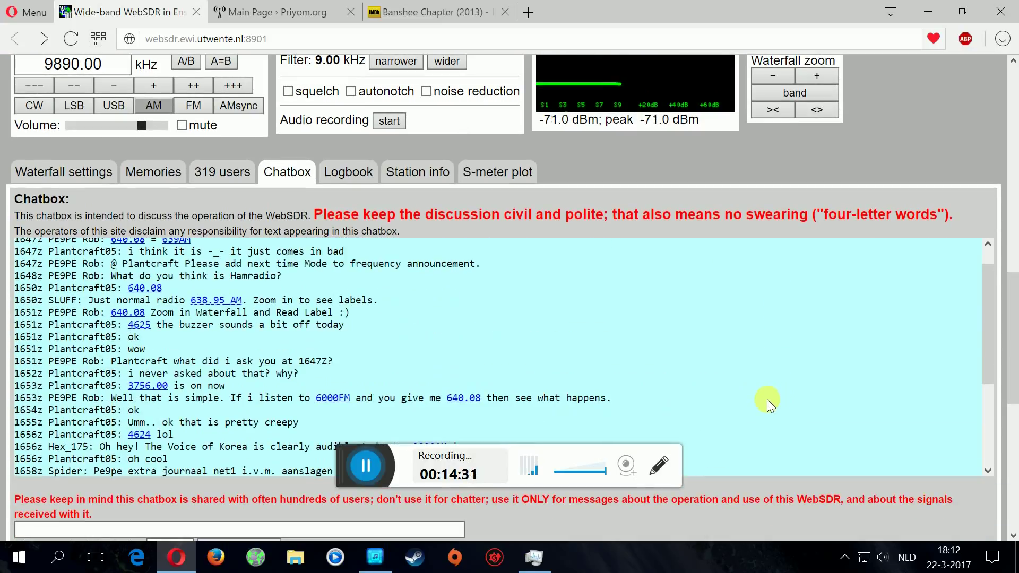
pyautogui.scroll(3, 765, 401)
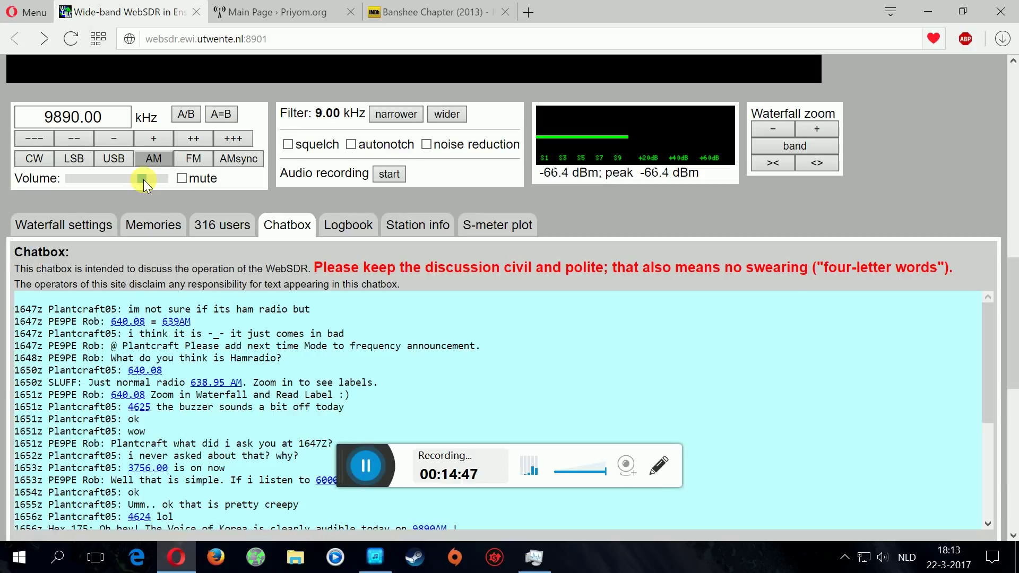
pyautogui.moveTo(143, 179); pyautogui.dragTo(106, 181)
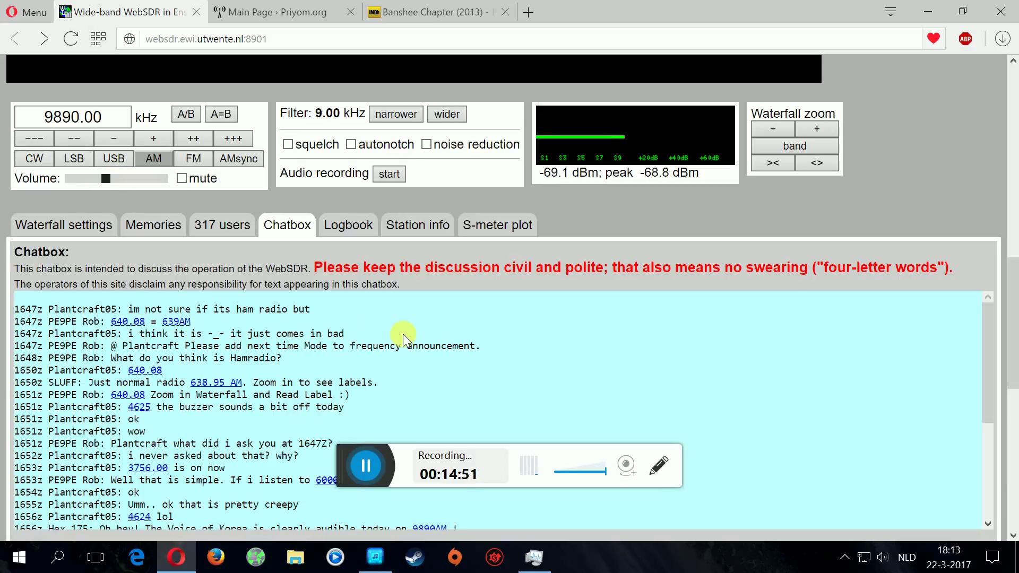
pyautogui.scroll(-1, 413, 367)
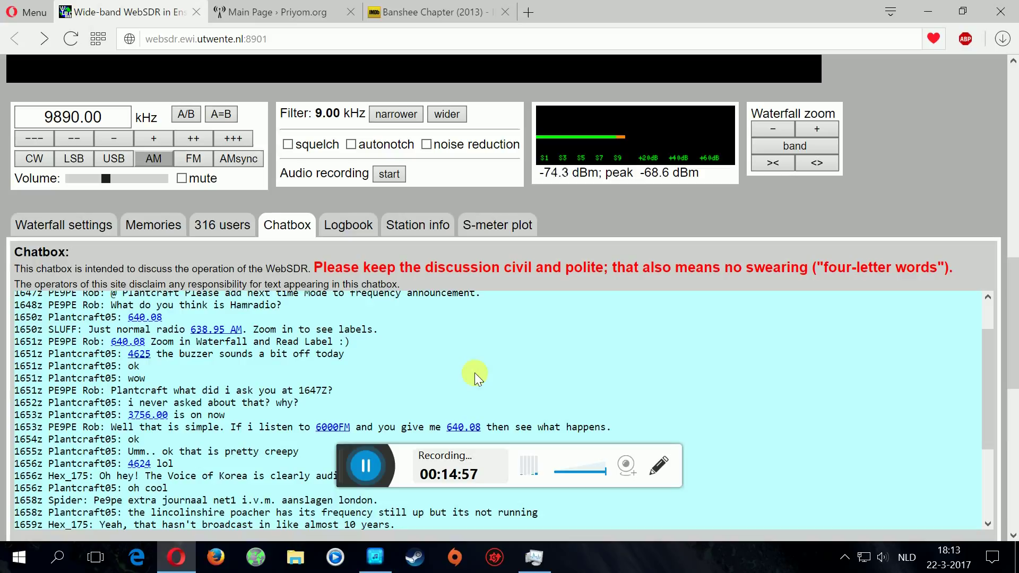
pyautogui.scroll(-1, 475, 373)
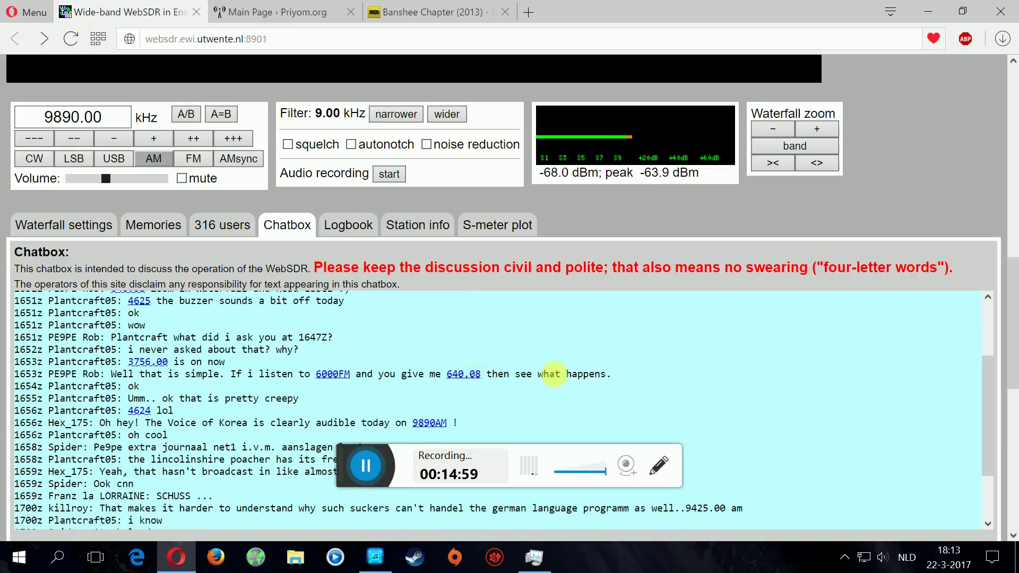
pyautogui.scroll(2, 585, 387)
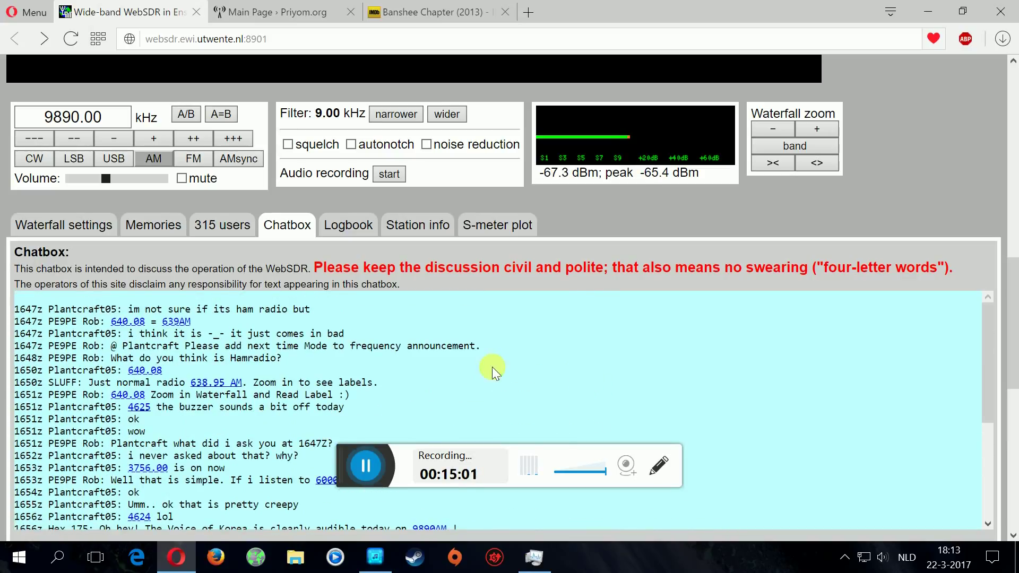
# Tune to the chat's 640.08 kHz AM link and raise the volume
pyautogui.click(144, 370)
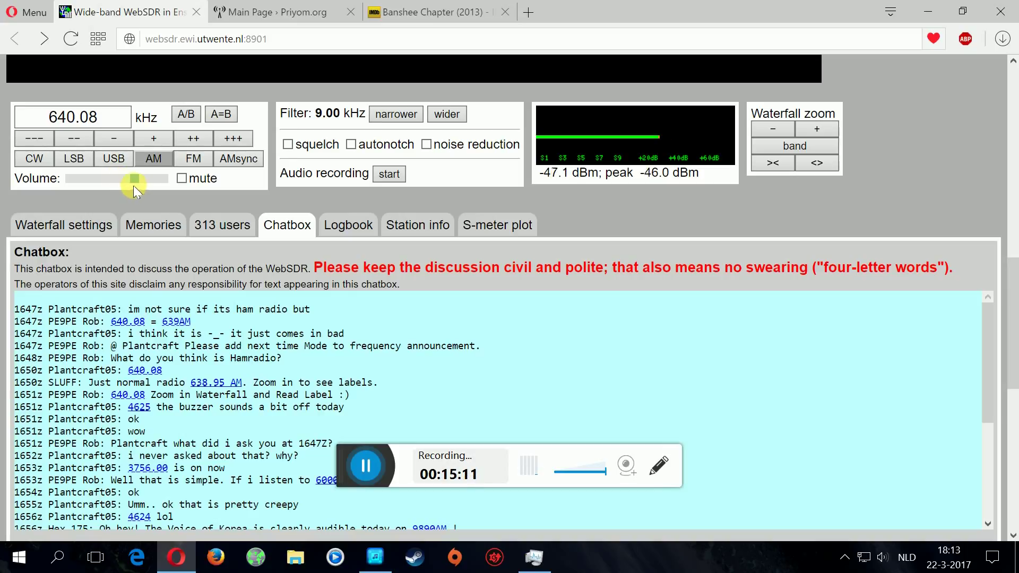
pyautogui.moveTo(120, 185); pyautogui.dragTo(145, 187)
pyautogui.scroll(-3, 523, 335)
# Scroll back up the page and mute the receiver's audio
pyautogui.scroll(-5, 635, 358)
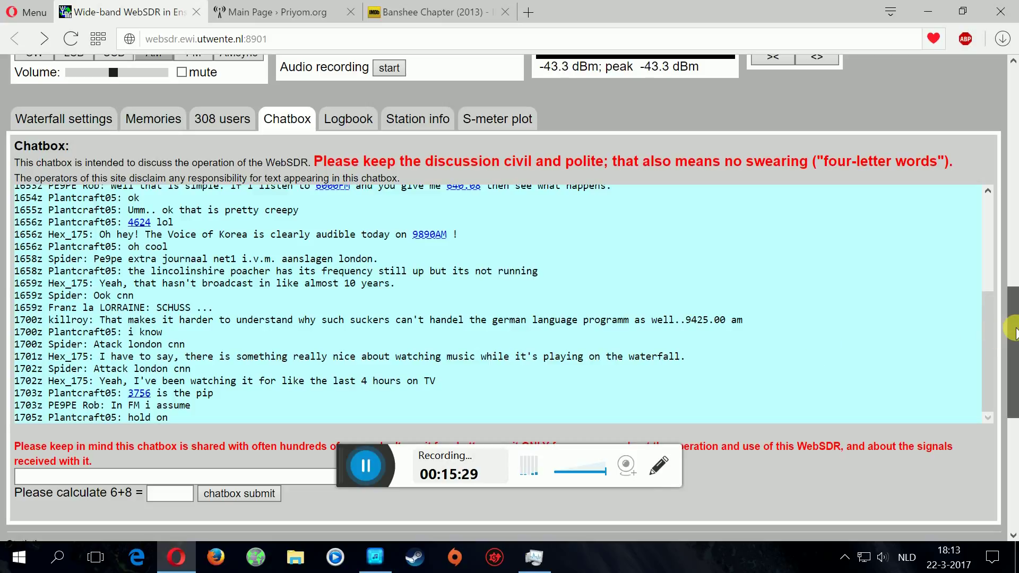
pyautogui.scroll(4, 106, 223)
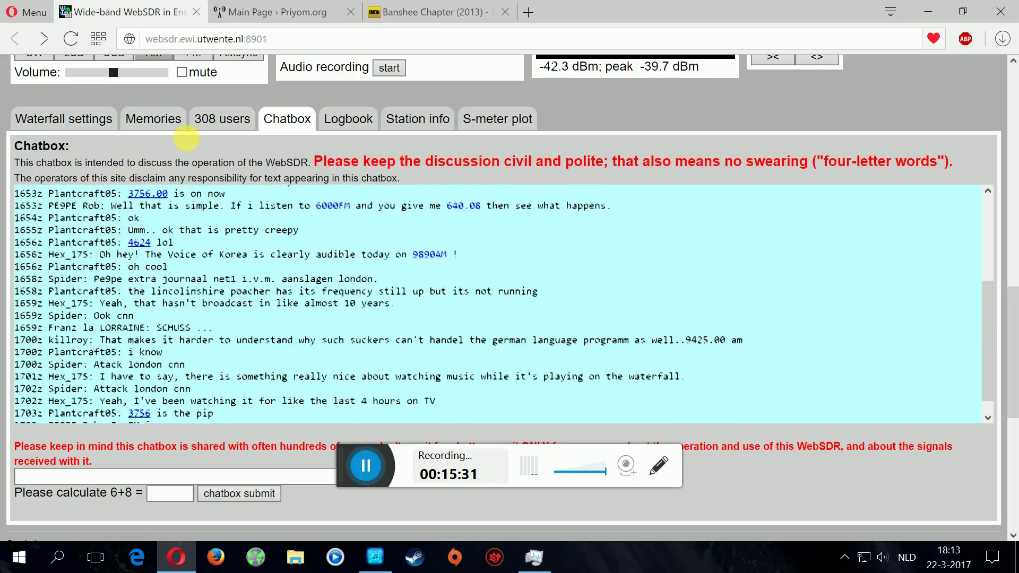
pyautogui.click(182, 73)
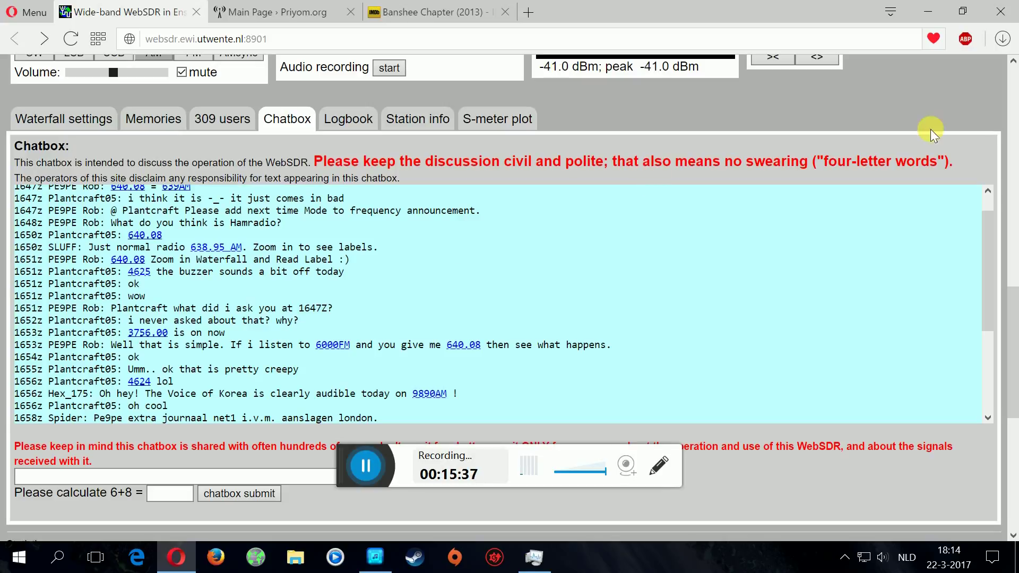
# In a new tab, search Google for 'fm', then refine the query to 'fm mening'
pyautogui.moveTo(1012, 316); pyautogui.dragTo(1014, 243)
pyautogui.hotkey('ctrl', 't')
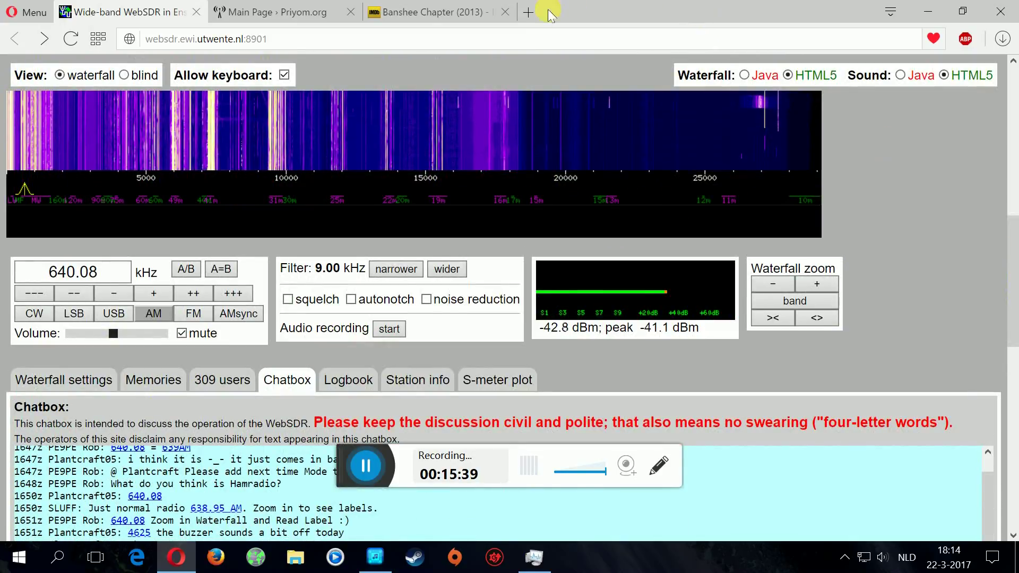
pyautogui.click(393, 132)
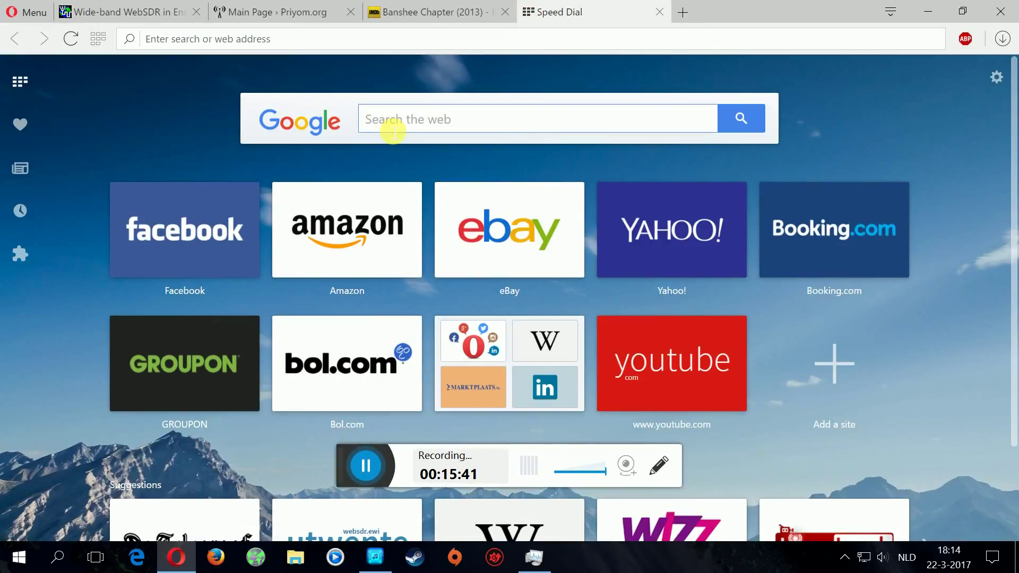
pyautogui.write('fm')
pyautogui.press('Return')
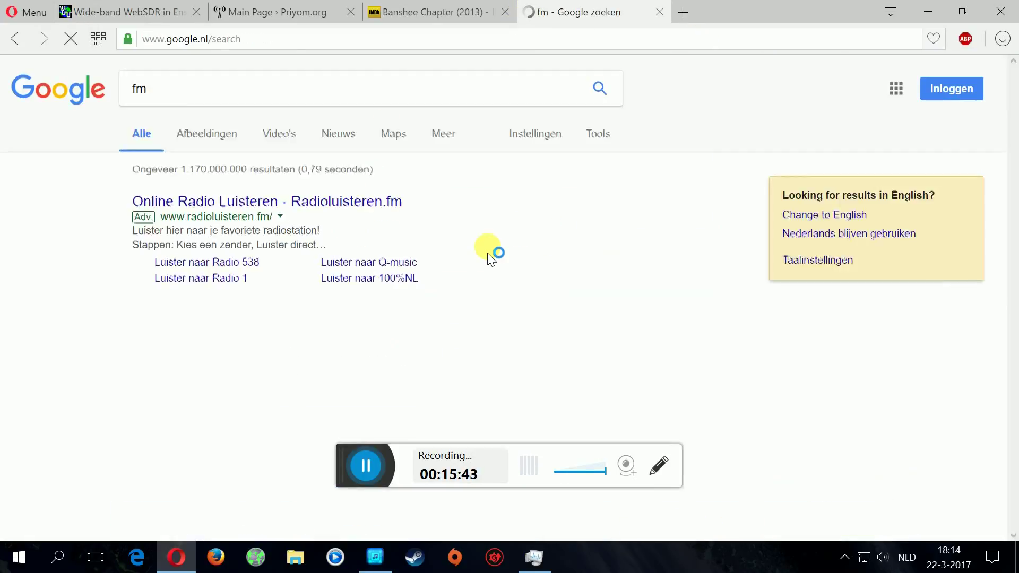
pyautogui.click(197, 99)
pyautogui.write('mening')
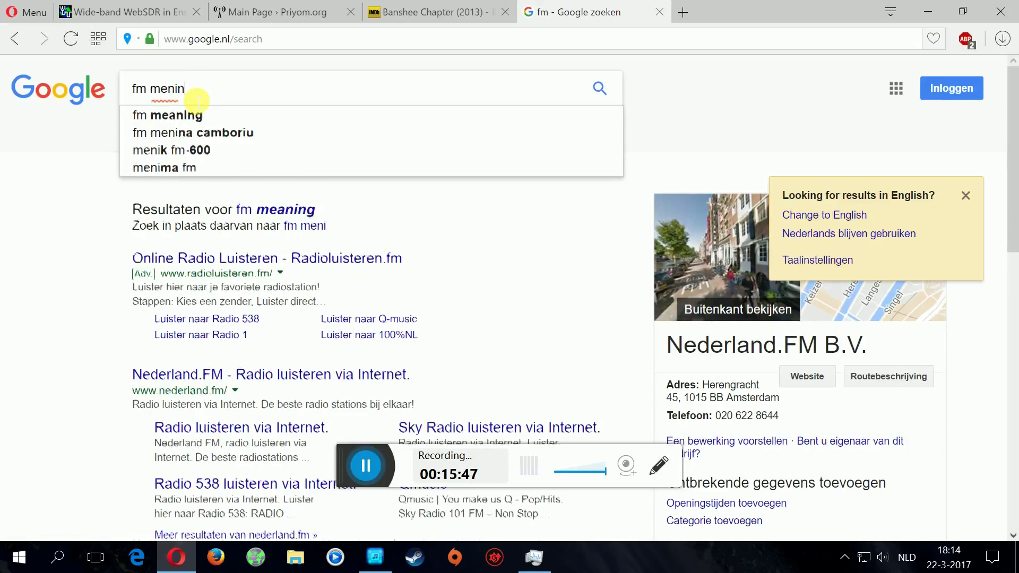
pyautogui.press('Return')
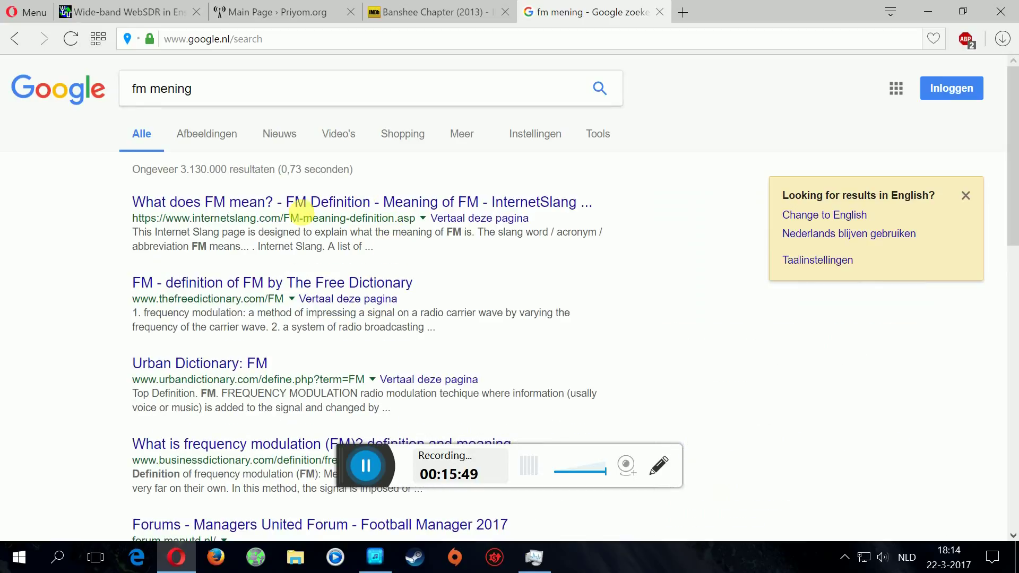
# Open the InternetSlang result and read its definition of FM as frequency modulation
pyautogui.click(260, 202)
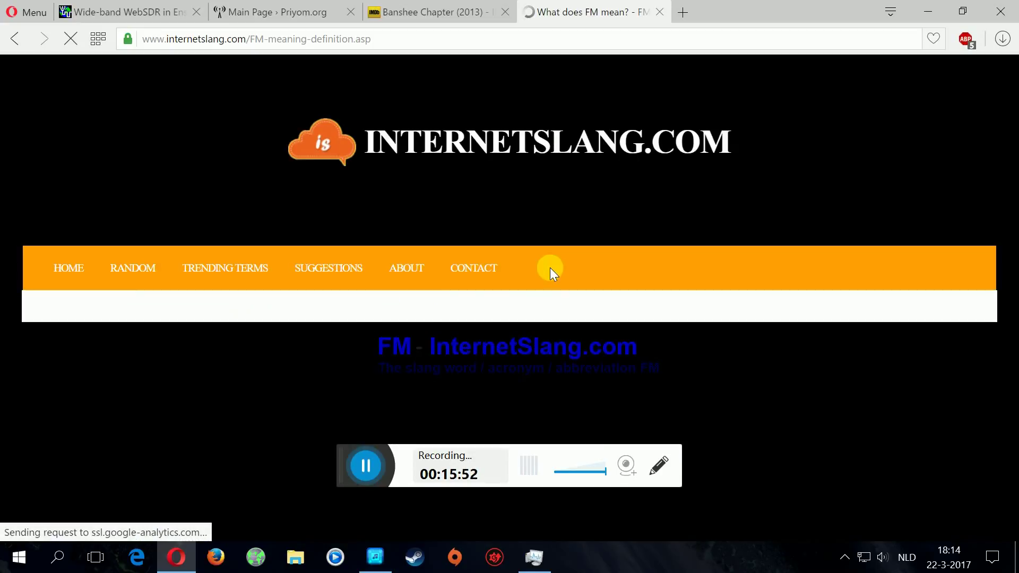
pyautogui.scroll(-3, 727, 325)
pyautogui.scroll(-2, 734, 325)
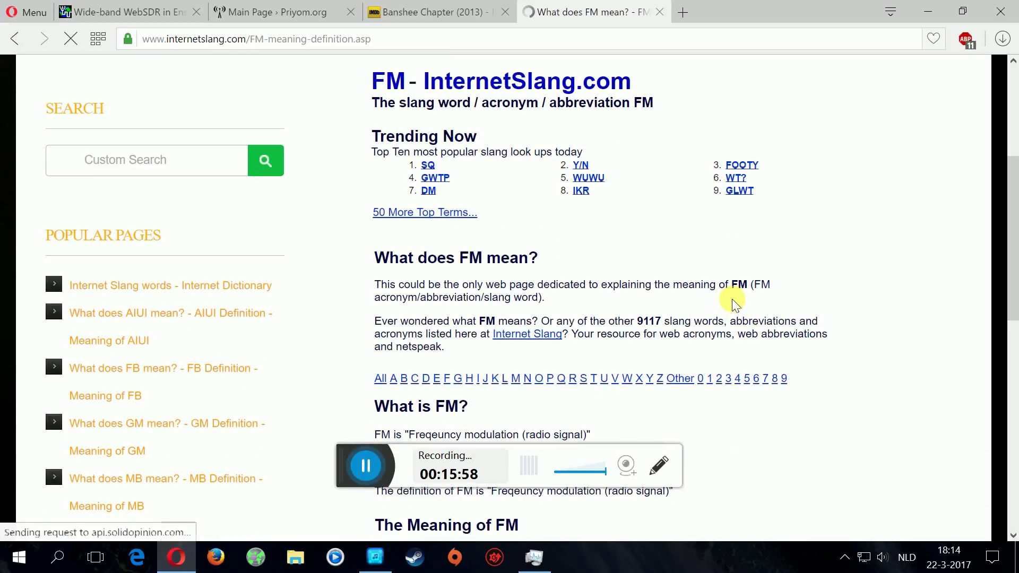
pyautogui.scroll(-1, 806, 353)
pyautogui.scroll(-2, 802, 347)
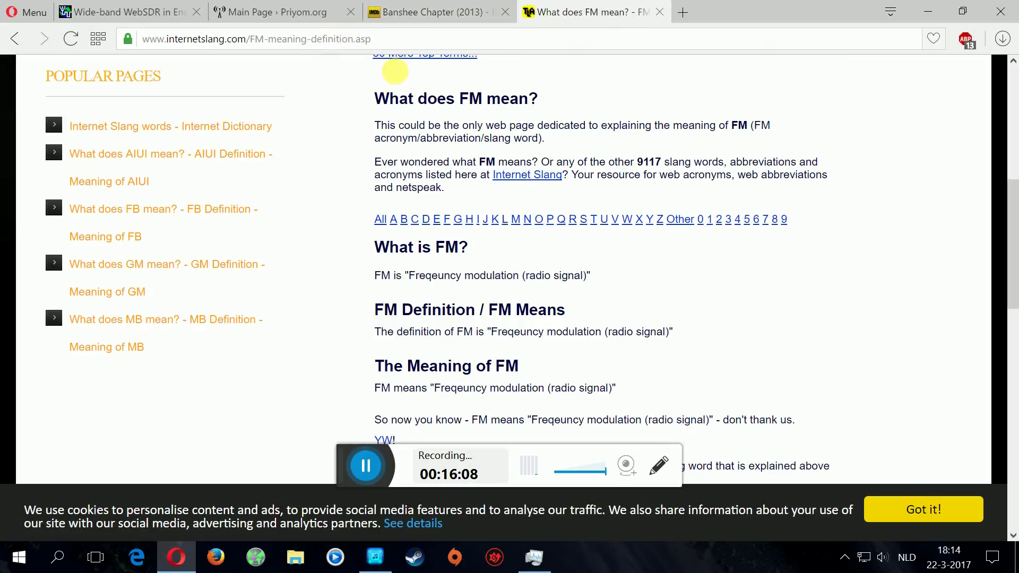
pyautogui.scroll(1, 512, 231)
pyautogui.scroll(5, 508, 225)
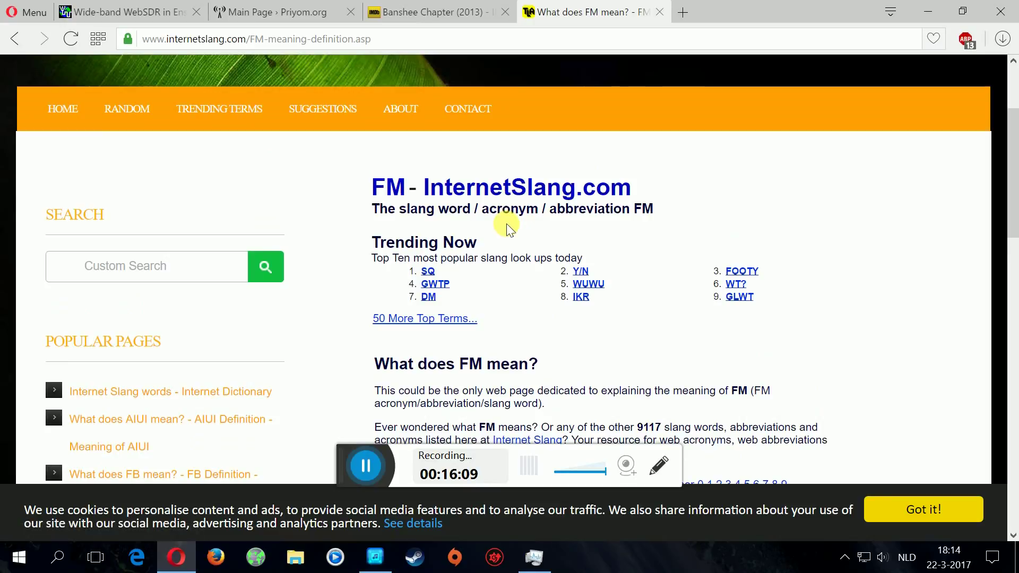
# Go back to the results and search Google for 'fm meaning' instead
pyautogui.click(15, 41)
pyautogui.moveTo(266, 93); pyautogui.dragTo(36, 72)
pyautogui.write('am ')
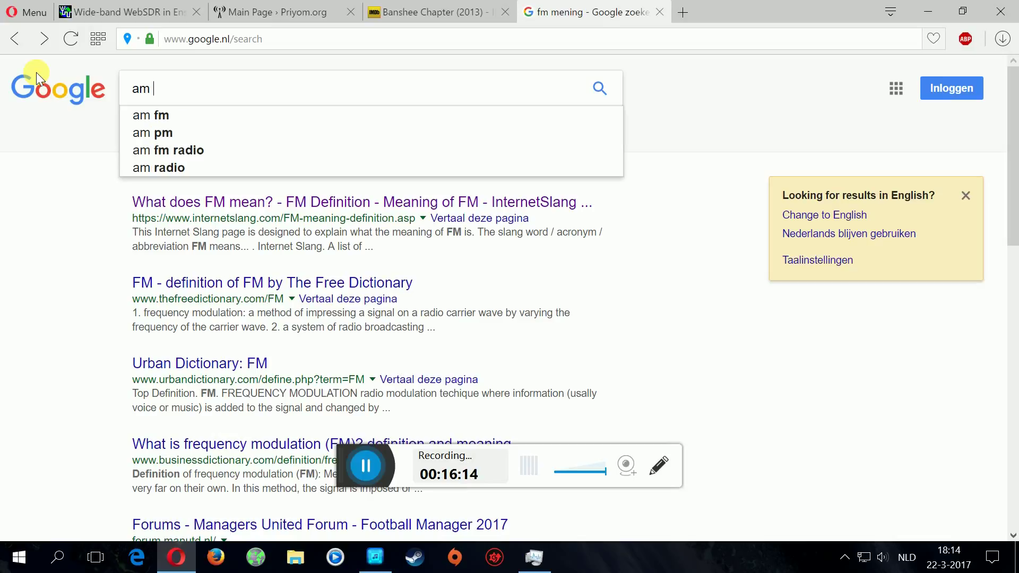
pyautogui.write('menin')
pyautogui.hotkey('ctrl', 'z')
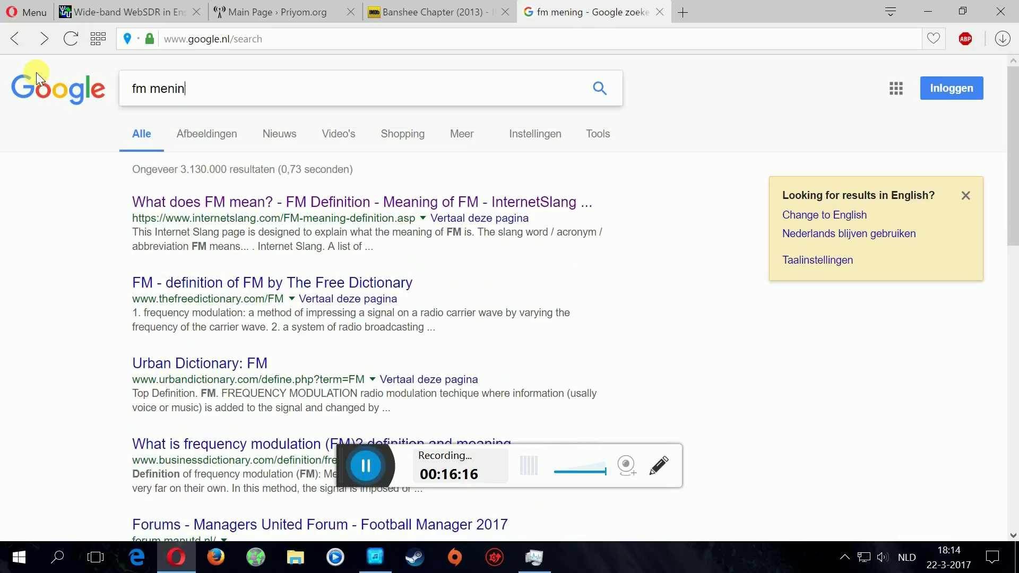
pyautogui.press('BackSpace')
pyautogui.press('BackSpace')
pyautogui.press('BackSpace')
pyautogui.press('BackSpace')
pyautogui.write('aning')
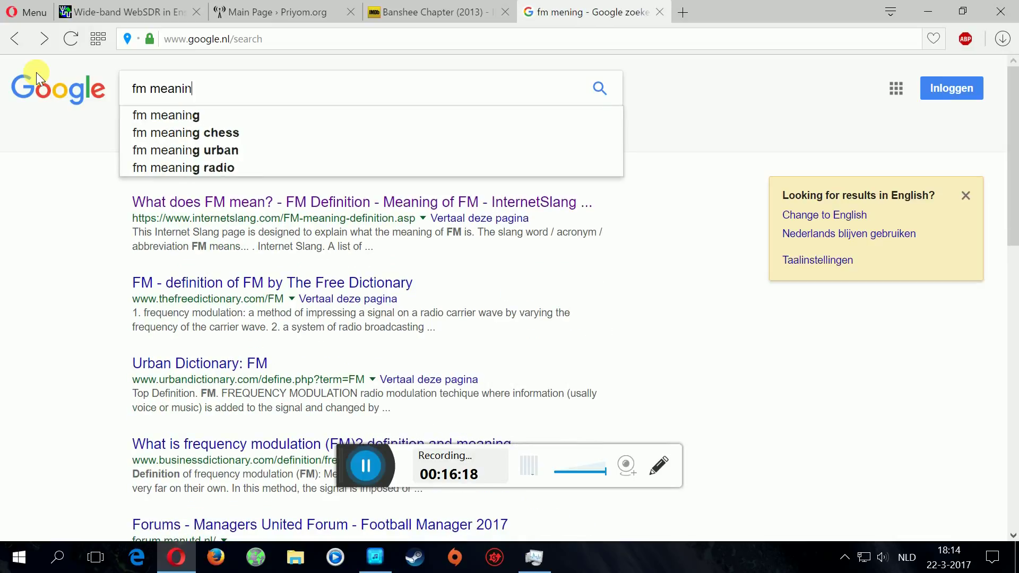
pyautogui.press('Return')
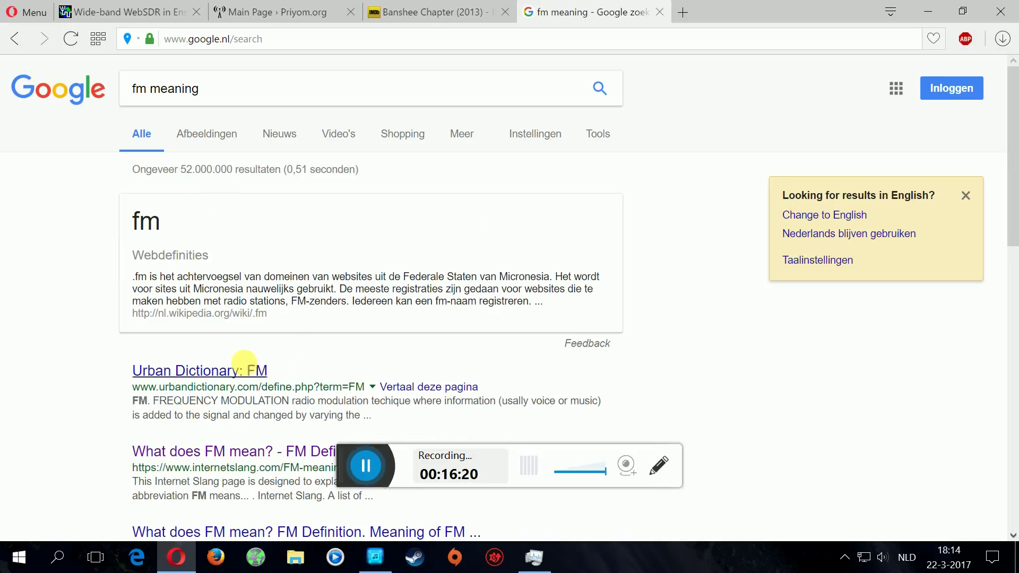
# Check the Urban Dictionary FM definition, then the timeanddate result for 'am meaning'
pyautogui.click(225, 370)
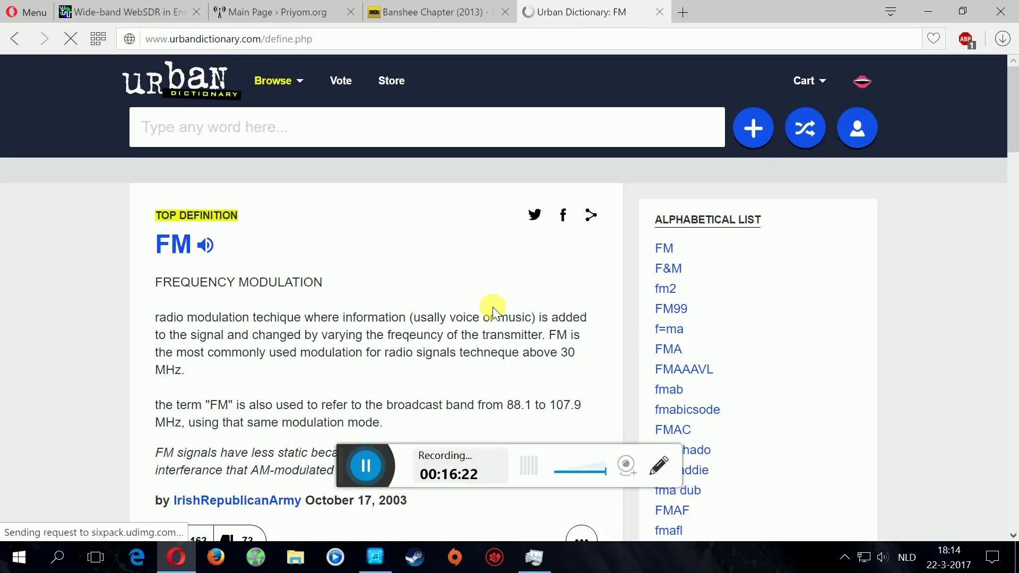
pyautogui.click(16, 40)
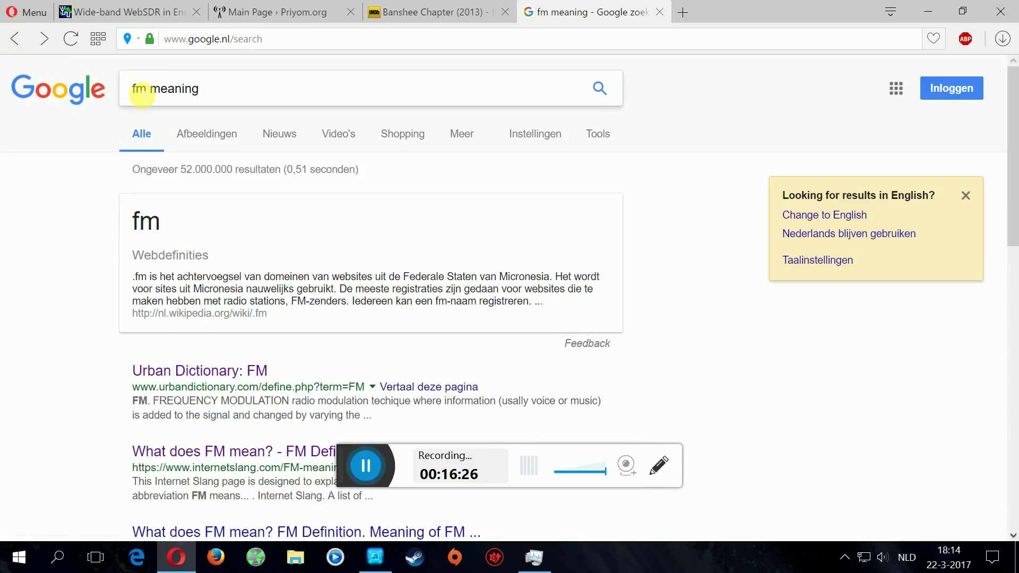
pyautogui.press('Return')
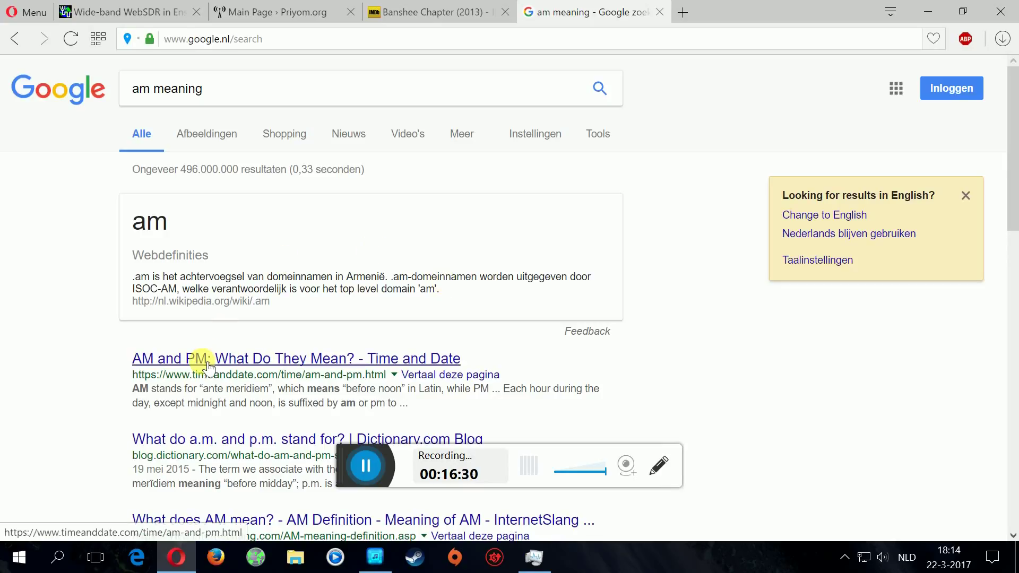
pyautogui.click(203, 363)
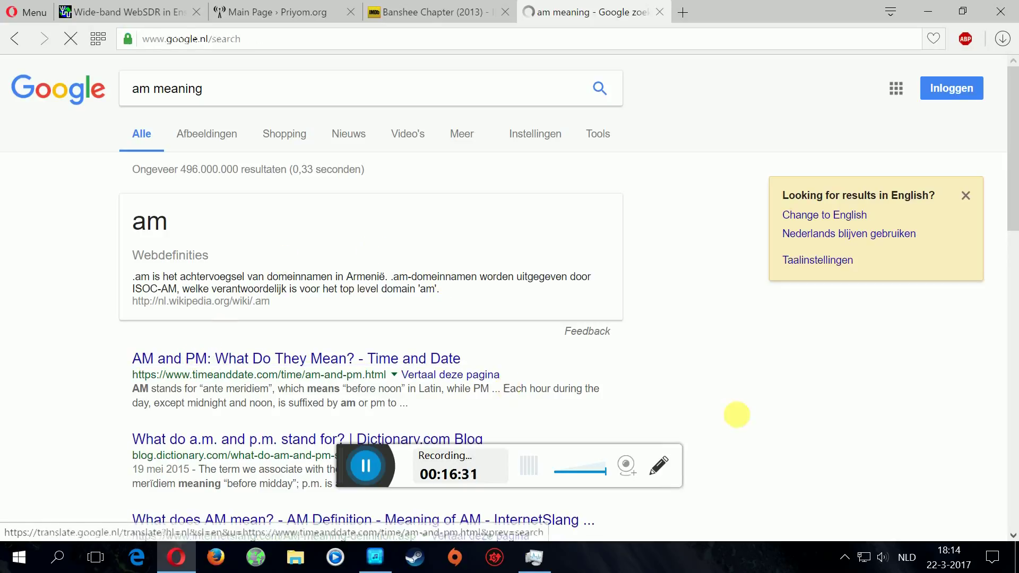
pyautogui.click(17, 38)
# Return to the earlier results and search for 'am meaning radio'
pyautogui.scroll(-3, 365, 289)
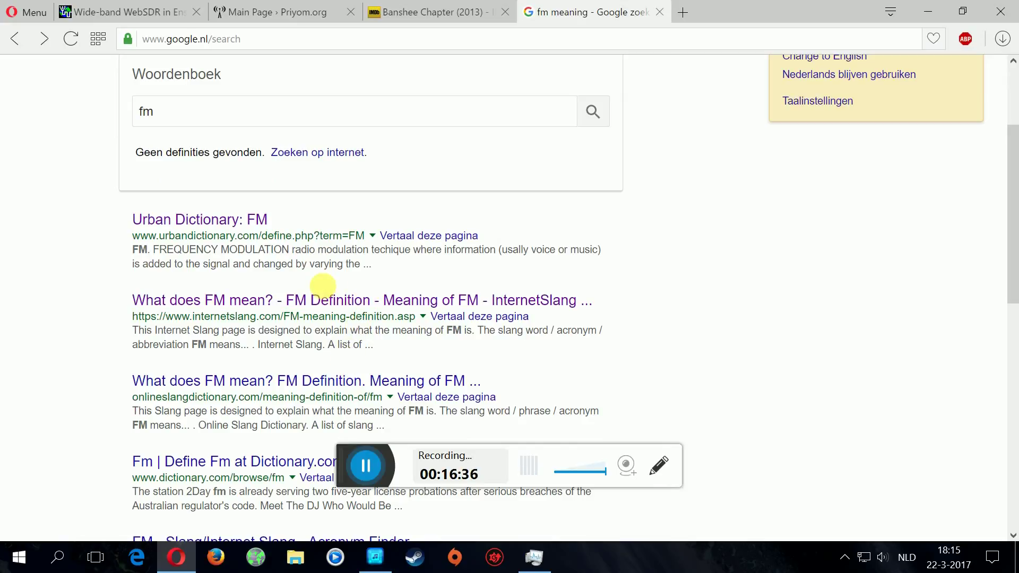
pyautogui.scroll(3, 269, 379)
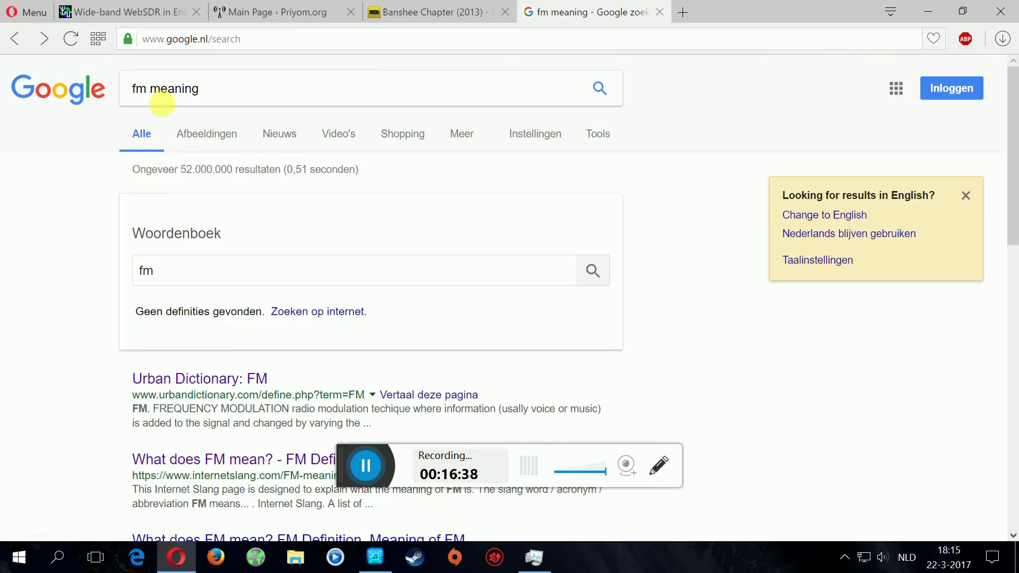
pyautogui.hotkey('alt', 'Left')
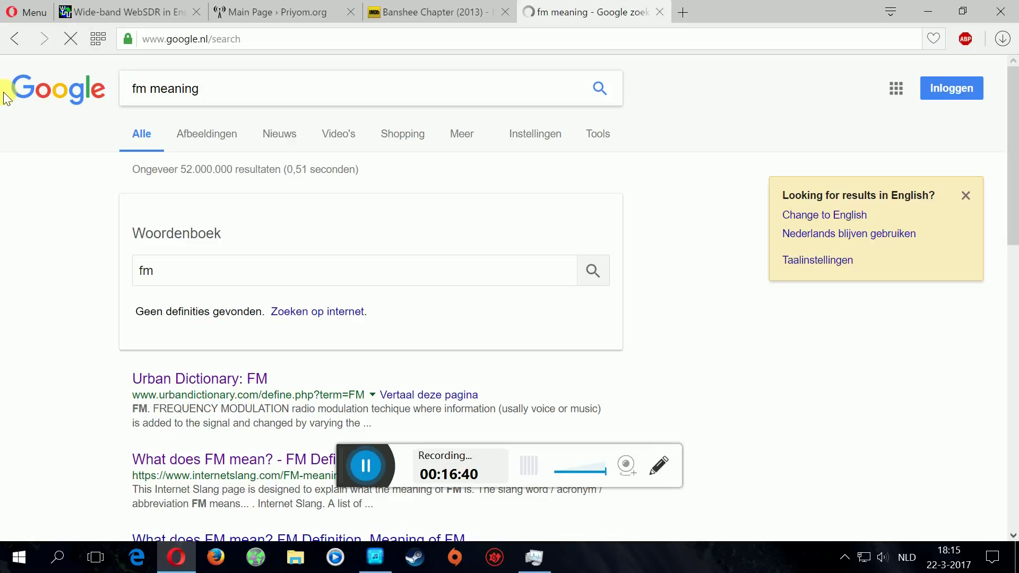
pyautogui.click(16, 39)
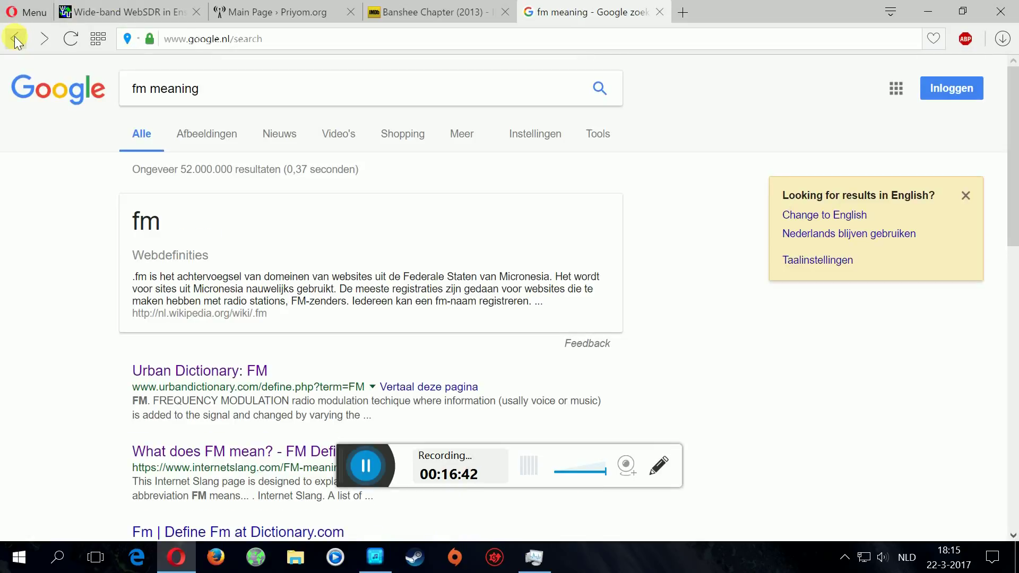
pyautogui.doubleClick(140, 93)
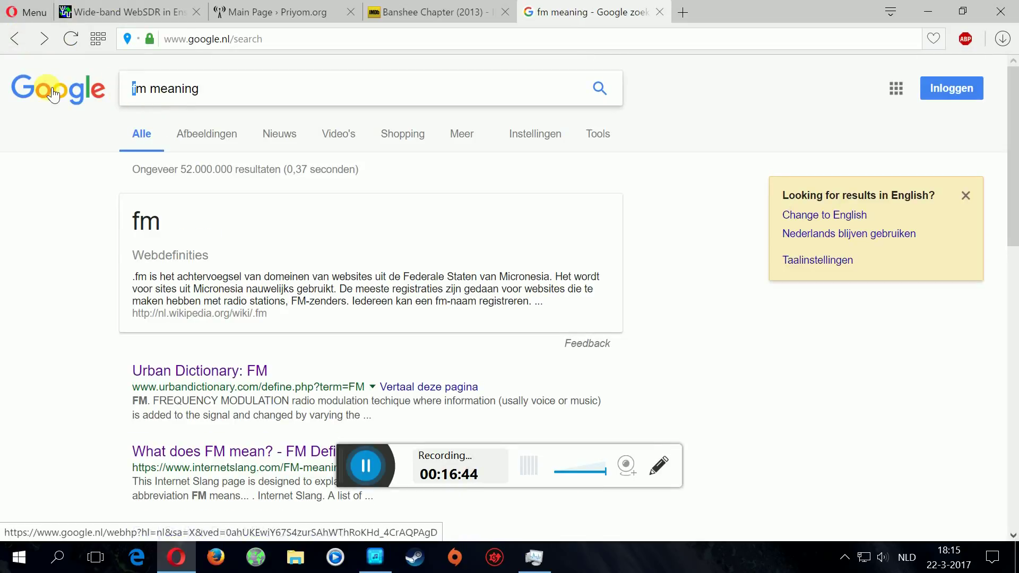
pyautogui.write('am meaning radio')
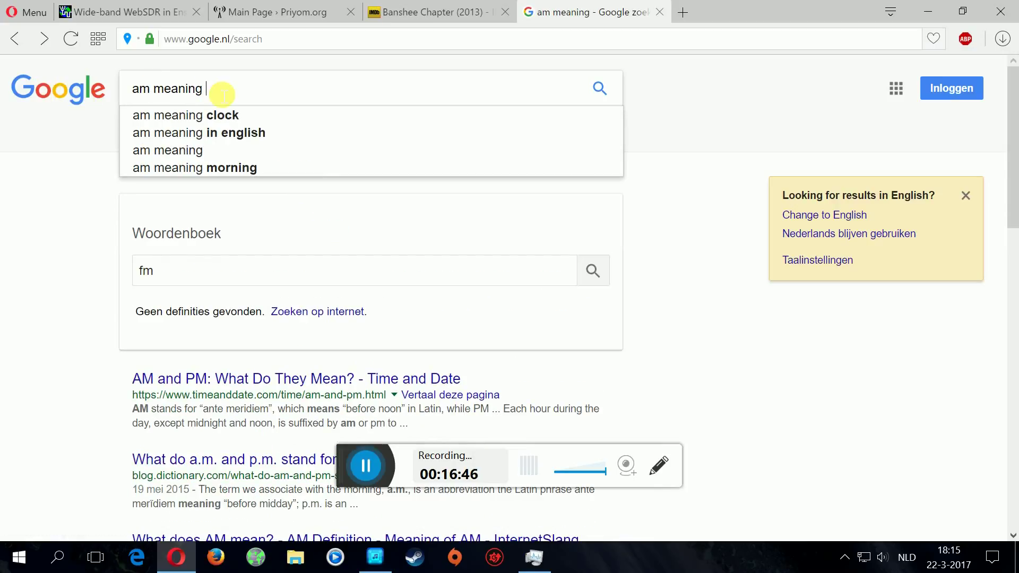
pyautogui.press('Return')
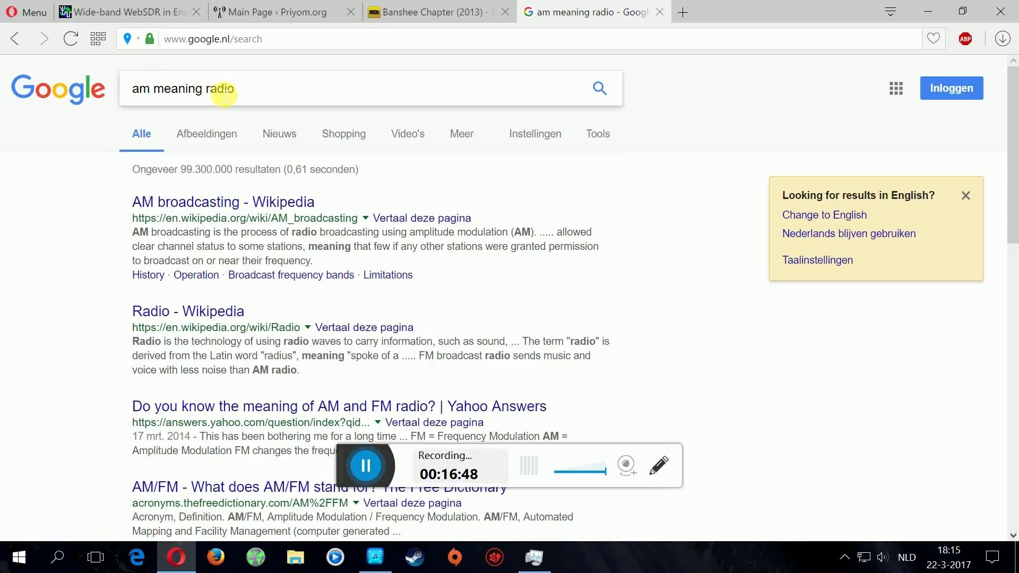
# Open Wikipedia's AM broadcasting article and read its intro and the AM/FM signal diagram
pyautogui.click(211, 201)
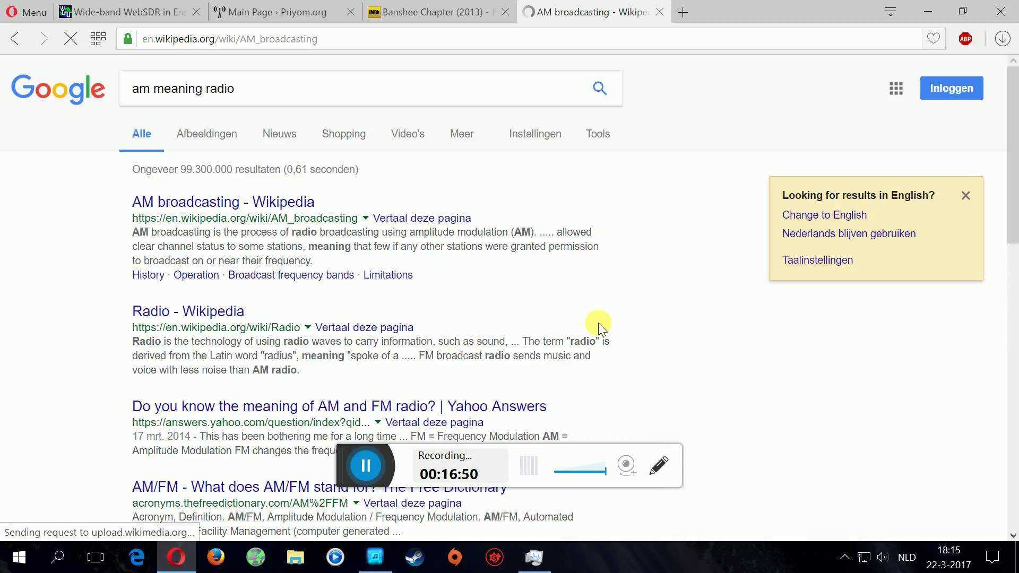
pyautogui.scroll(-2, 593, 327)
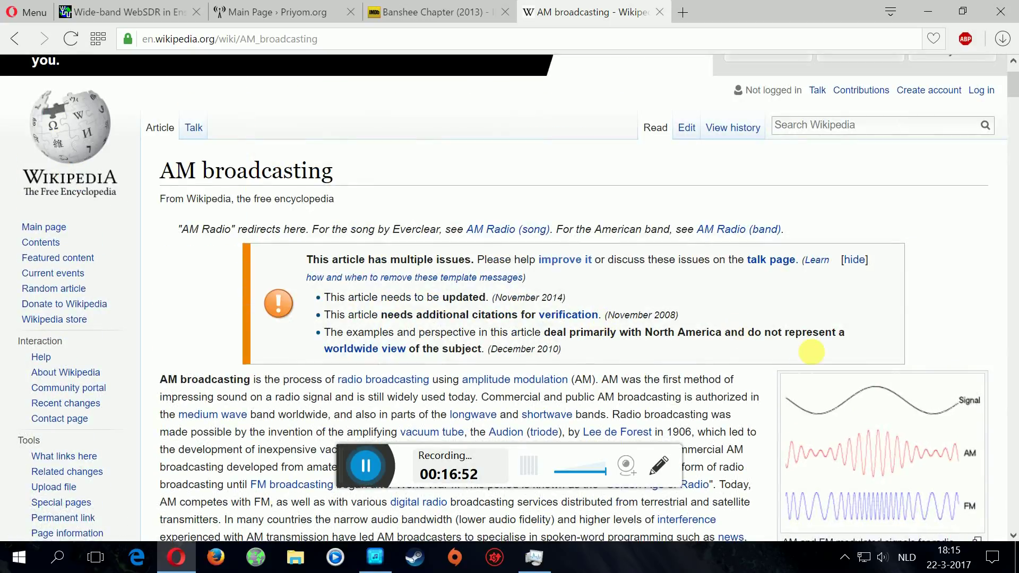
pyautogui.scroll(-4, 811, 352)
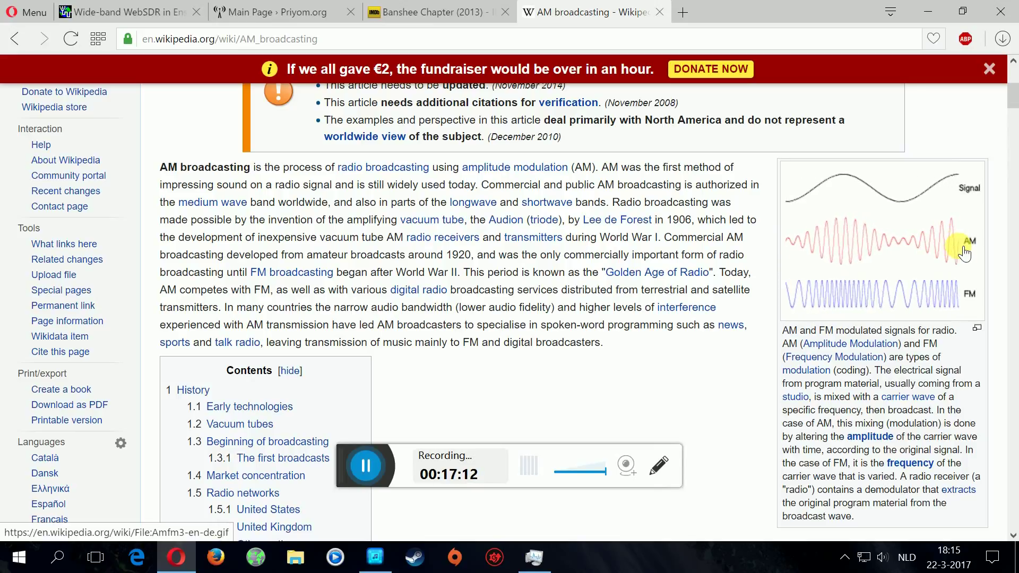
pyautogui.scroll(-2, 643, 285)
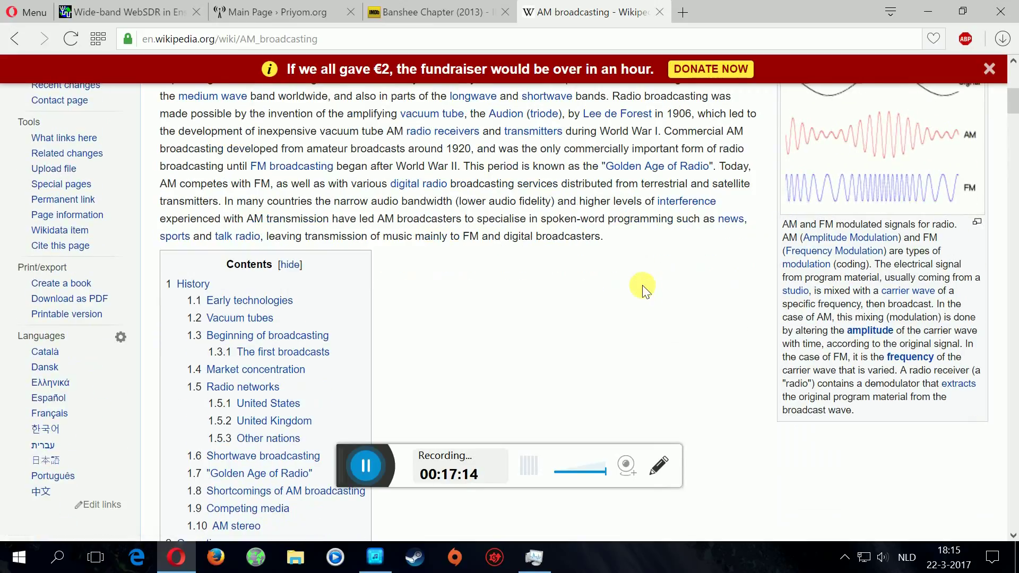
pyautogui.scroll(5, 637, 239)
# Switch back to the Wide-band WebSDR tab and highlight its heading at the page top
pyautogui.click(138, 12)
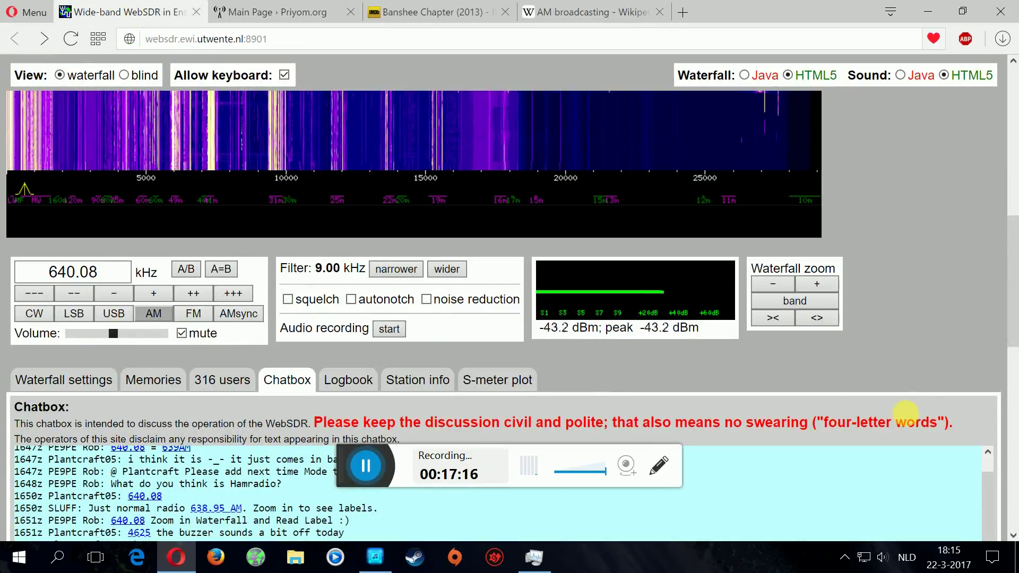
pyautogui.click(1015, 405)
pyautogui.moveTo(1015, 387); pyautogui.dragTo(1009, 163)
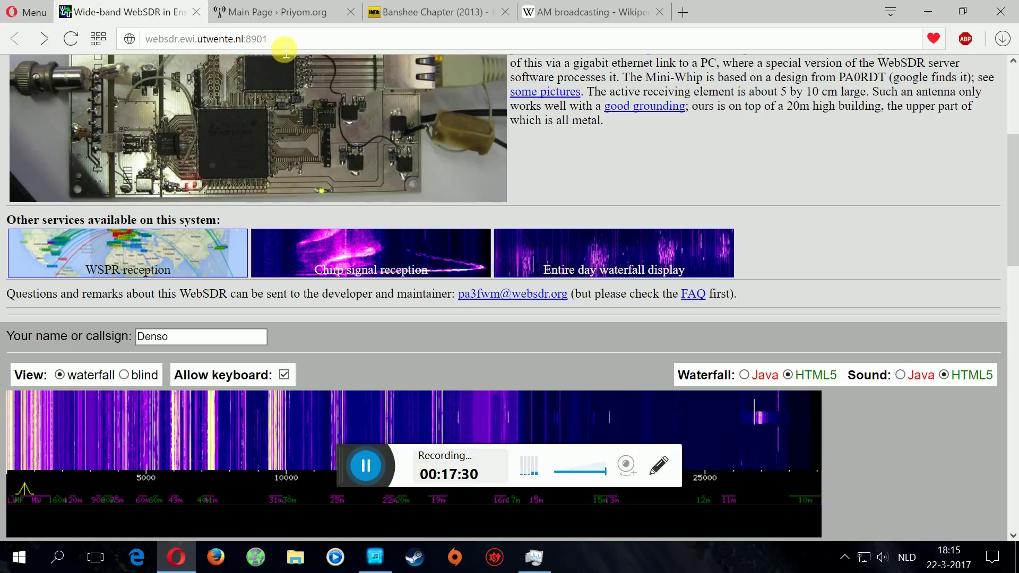
pyautogui.scroll(4, 843, 429)
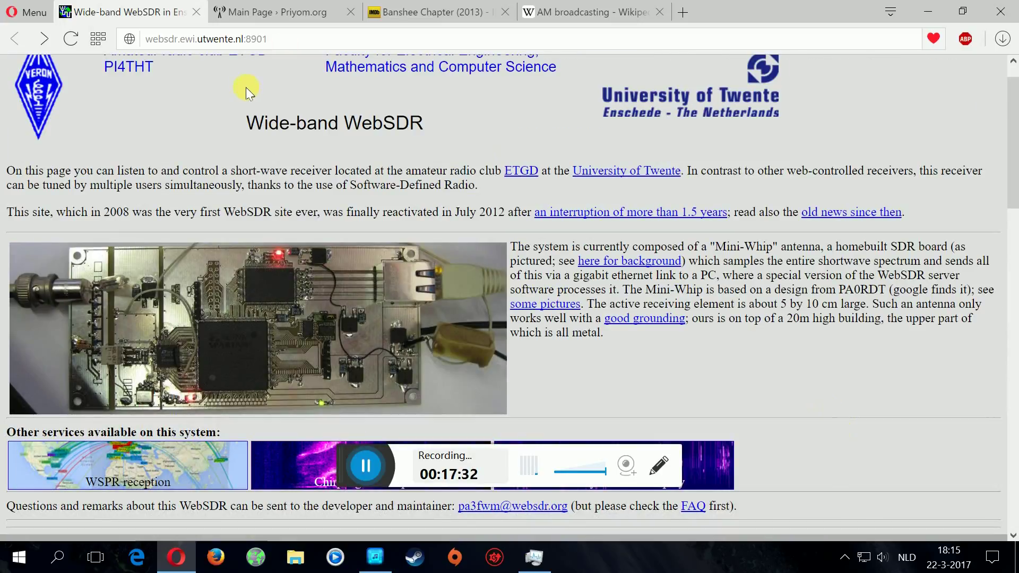
pyautogui.moveTo(387, 142); pyautogui.dragTo(432, 134)
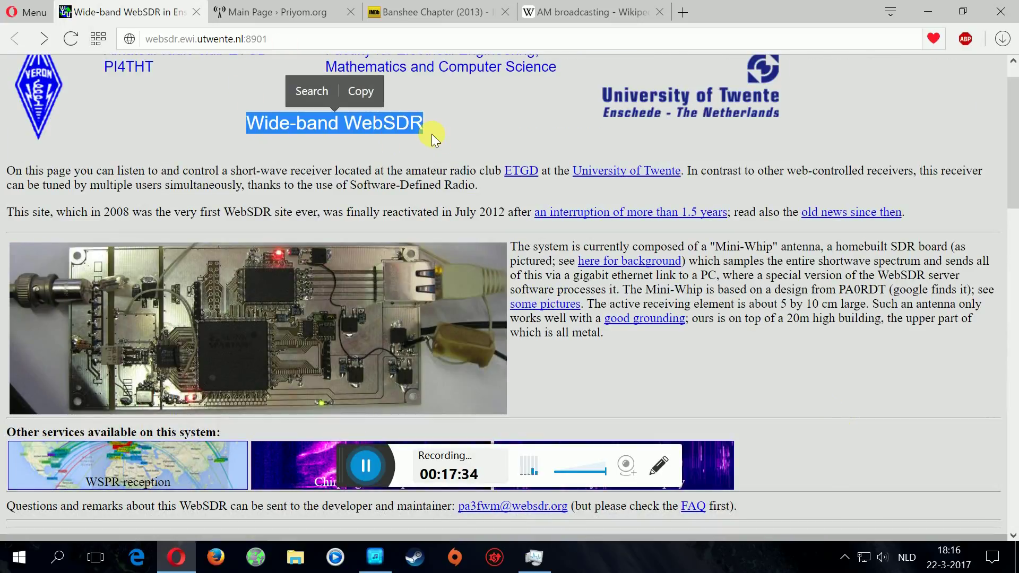
pyautogui.click(785, 357)
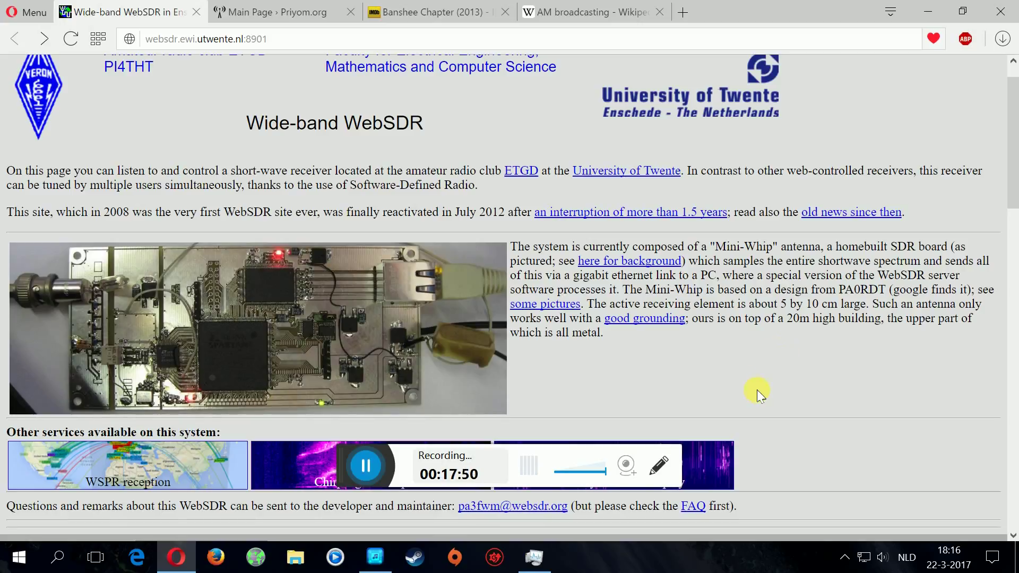
pyautogui.scroll(-5, 1014, 175)
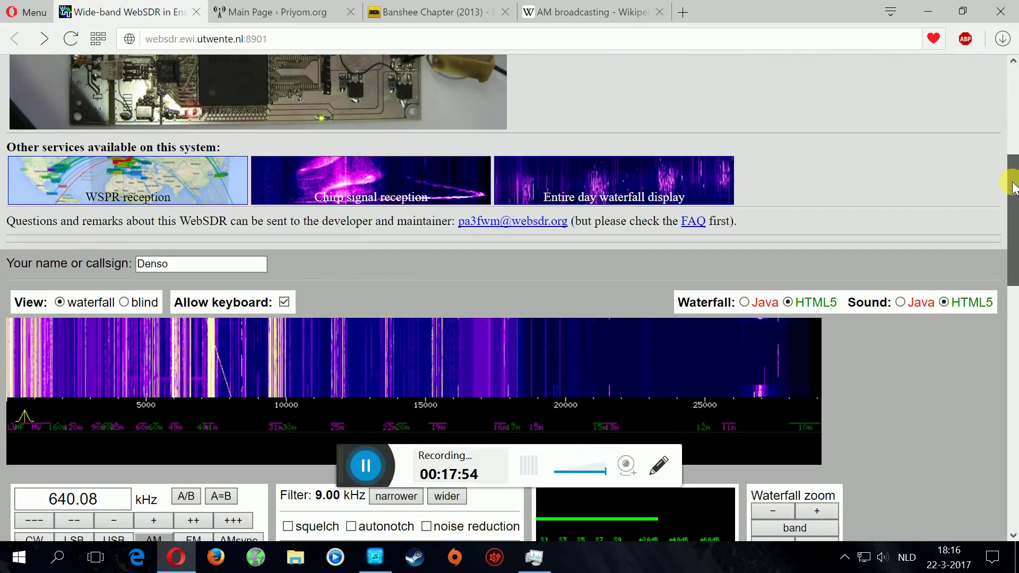
pyautogui.scroll(6, 1014, 186)
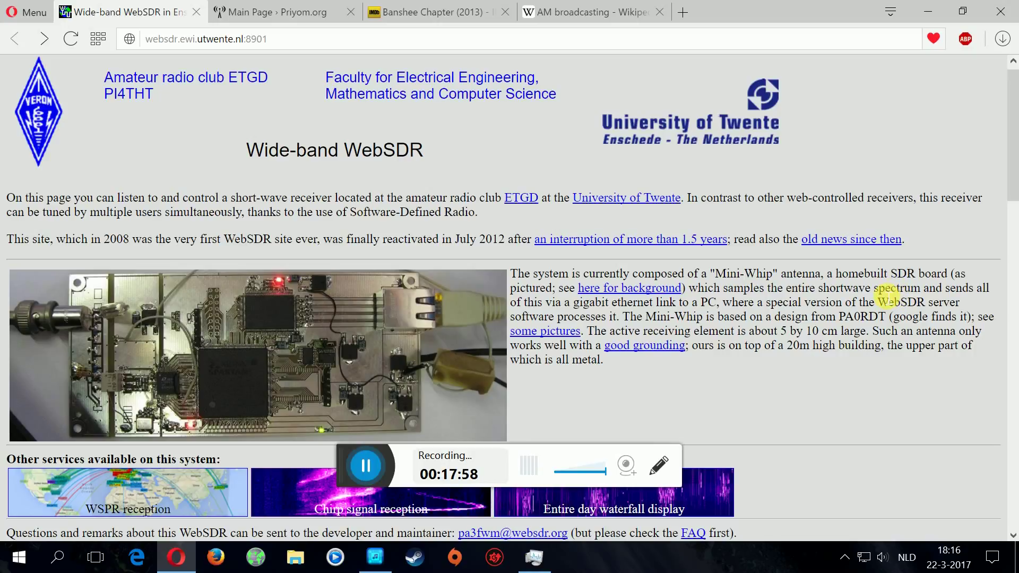
pyautogui.scroll(-3, 1011, 142)
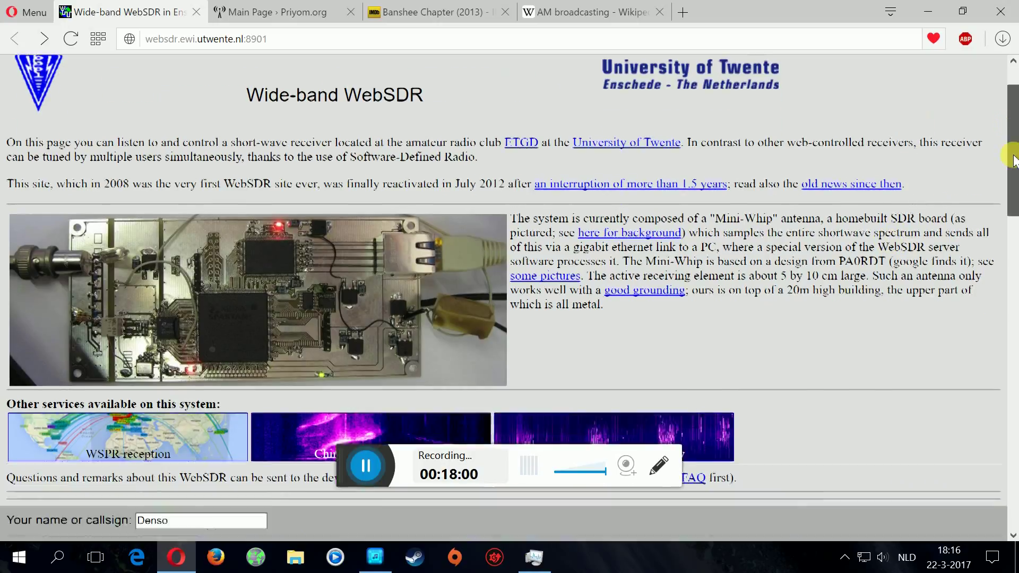
pyautogui.scroll(1, 1014, 143)
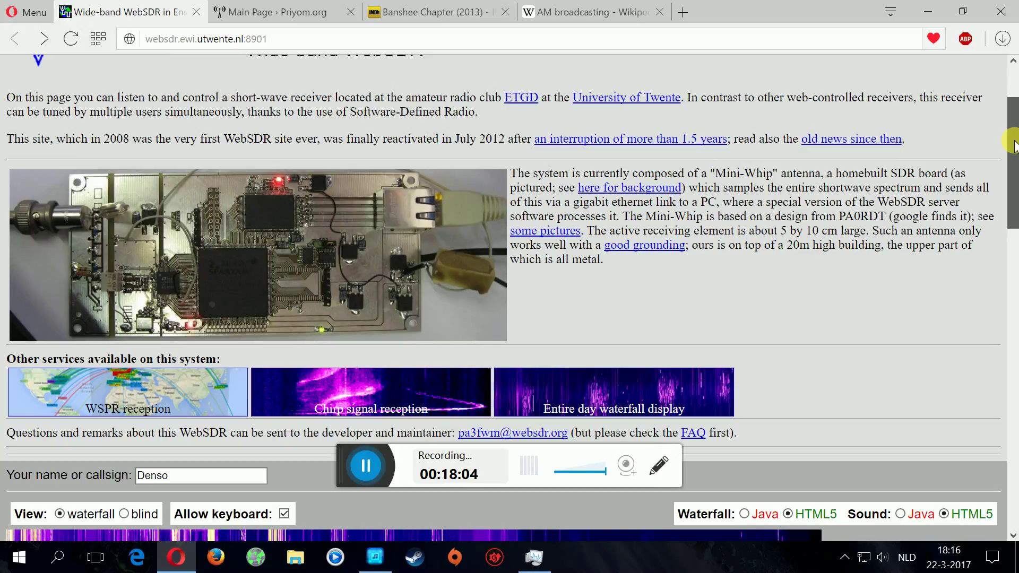
pyautogui.moveTo(1014, 143); pyautogui.dragTo(1014, 286)
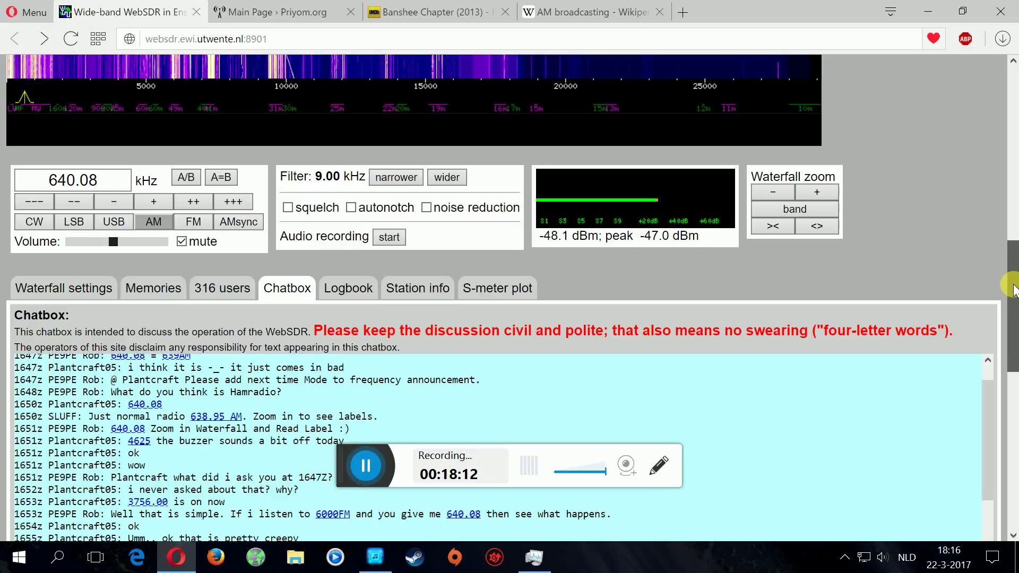
pyautogui.moveTo(1014, 286); pyautogui.dragTo(1013, 330)
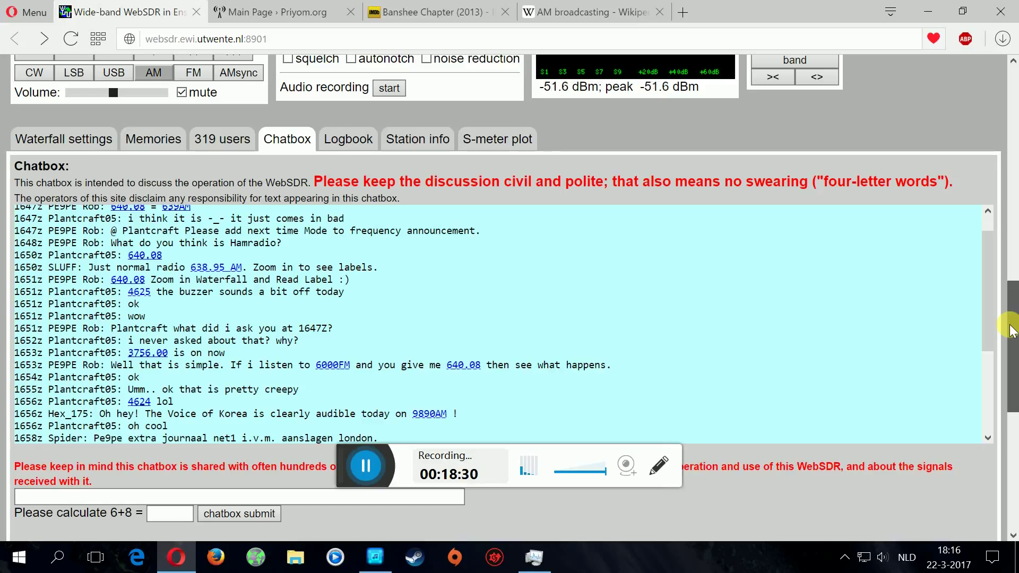
pyautogui.moveTo(1011, 330); pyautogui.dragTo(1012, 208)
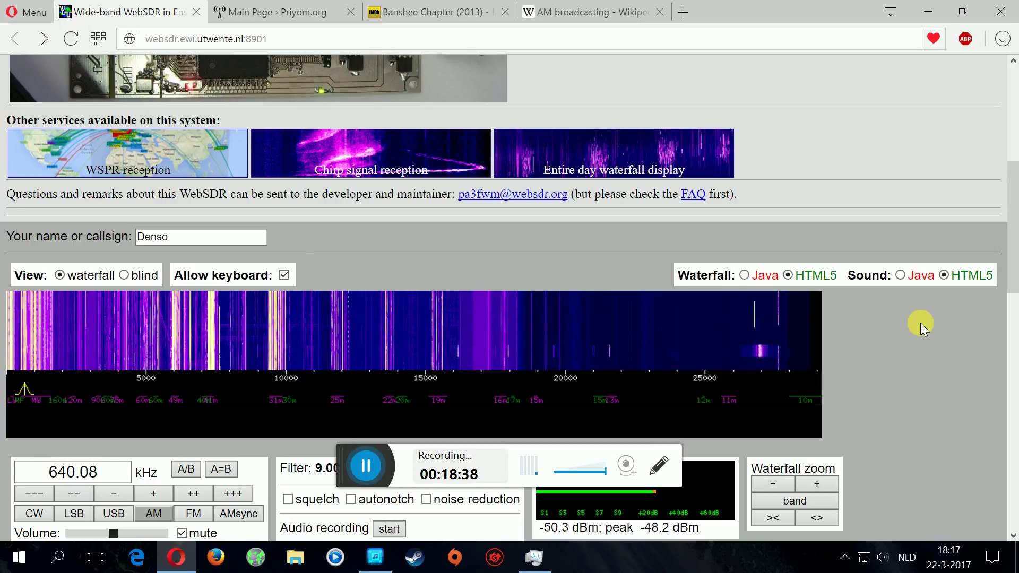
pyautogui.click(368, 469)
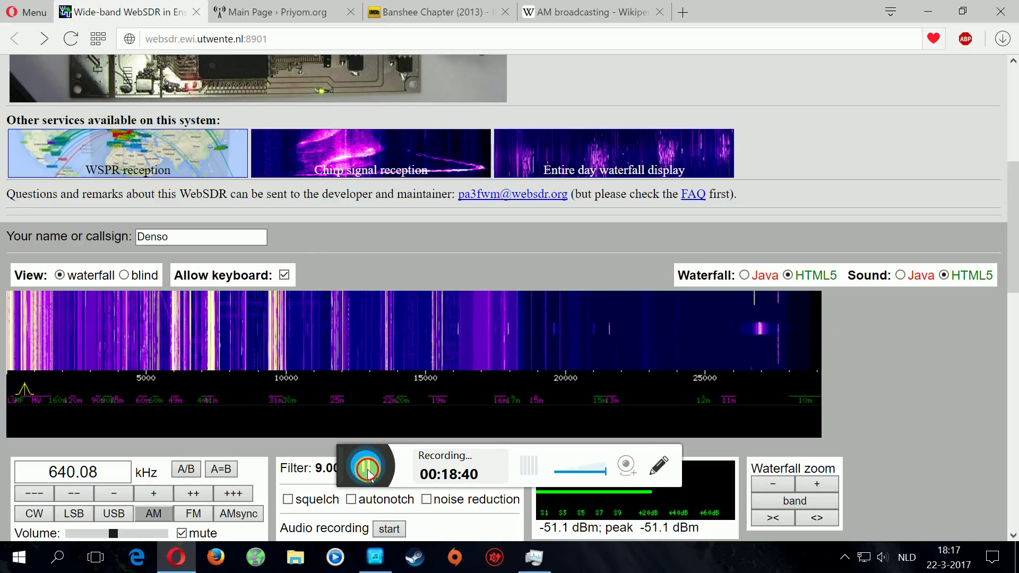